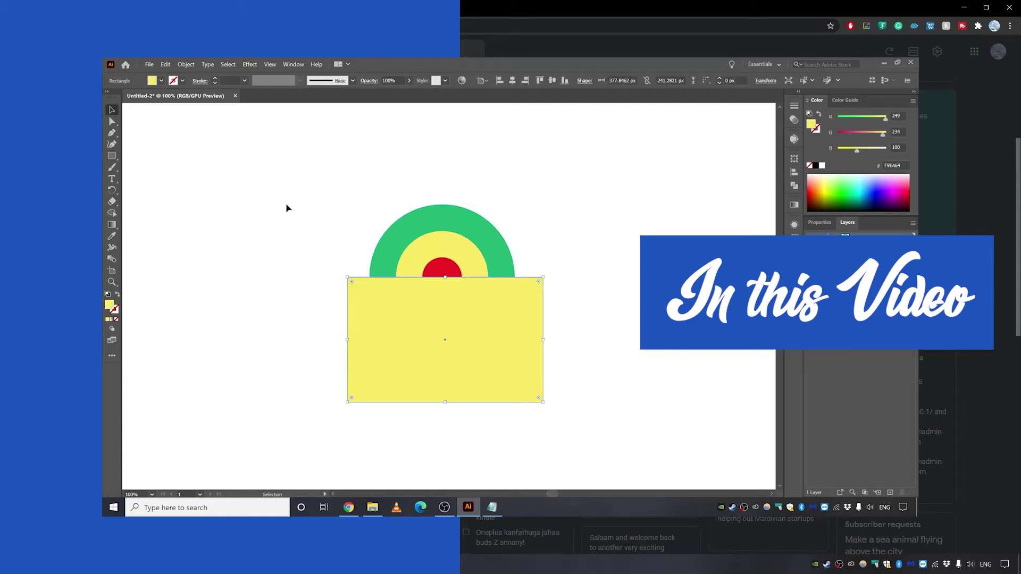
Use Shape Builder to remove the rectangle region and give the arc a 7 pt stroke.
{"action": "key", "text": "ctrl+a"}
{"action": "key", "text": "shift+m"}
{"action": "left_click", "coordinate": [444, 296], "text": "alt"}
{"action": "left_click", "coordinate": [161, 80]}
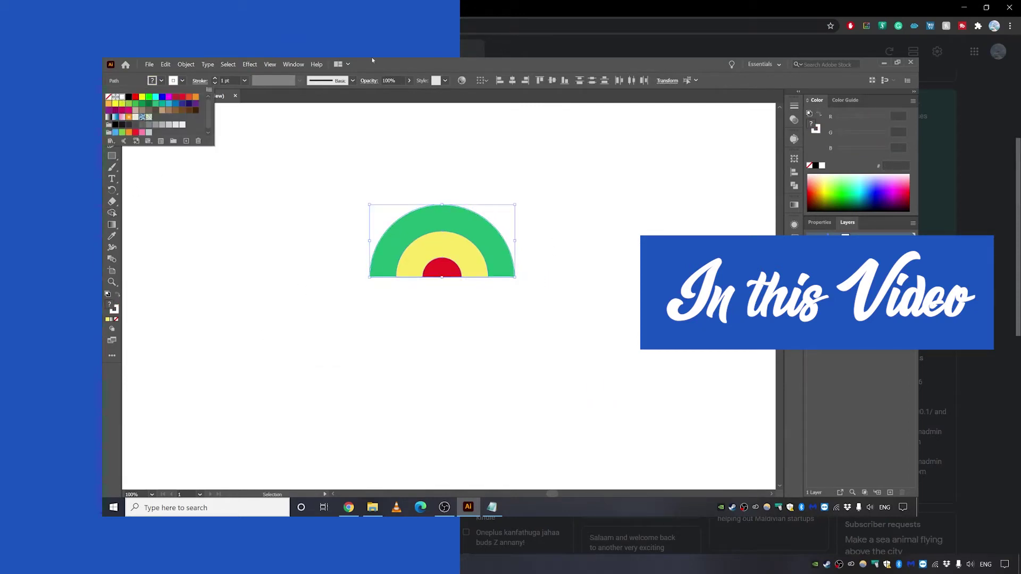
{"action": "left_click", "coordinate": [200, 80]}
{"action": "left_click", "coordinate": [709, 113]}
Add the text 'SUN' and move it down beside the arc.
{"action": "key", "text": "ctrl+shift+a"}
{"action": "key", "text": "ctrl+minus"}
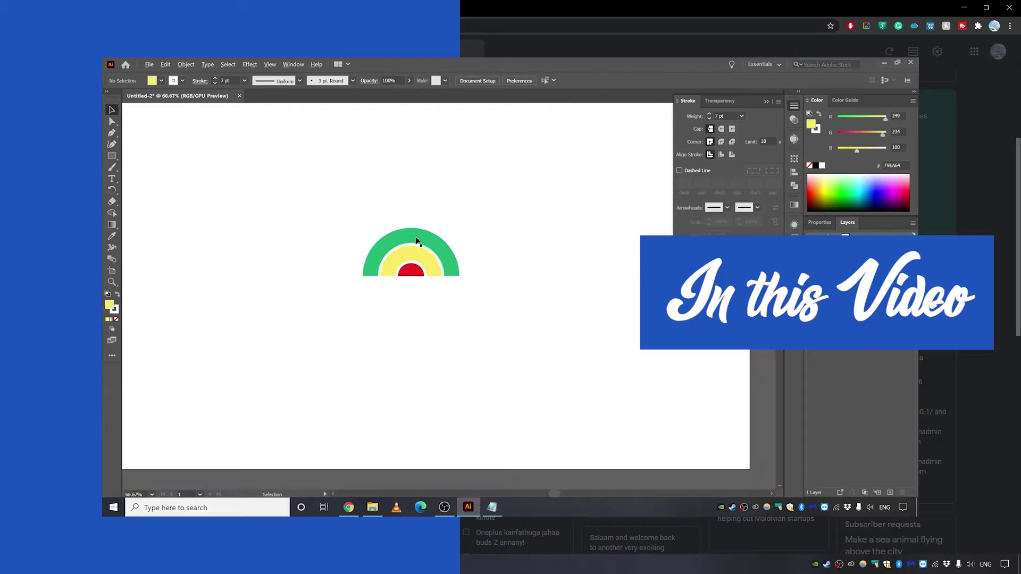
{"action": "key", "text": "ctrl+plus"}
{"action": "key", "text": "t"}
{"action": "left_click", "coordinate": [443, 279]}
{"action": "type", "text": "SUN"}
{"action": "key", "text": "Escape"}
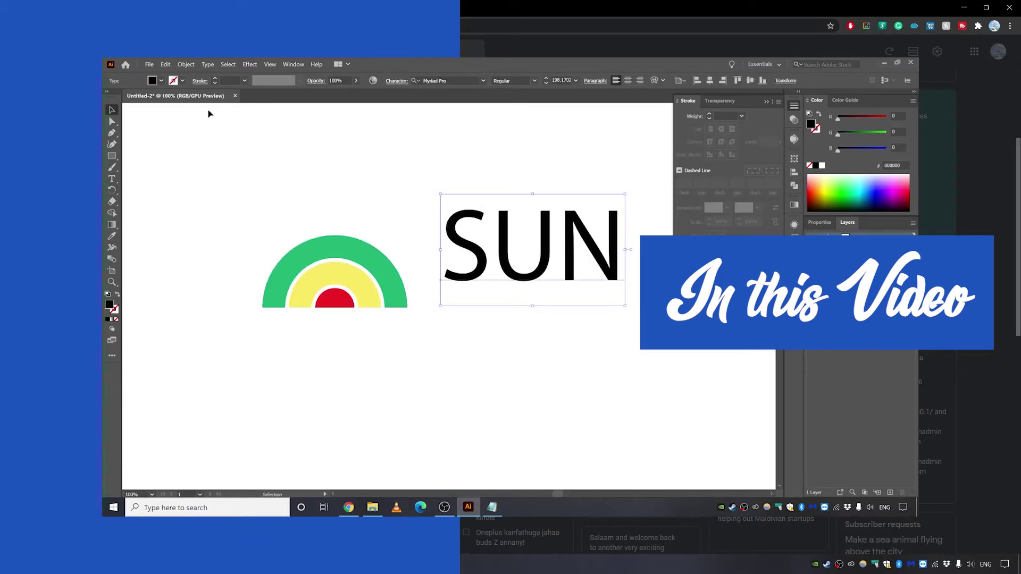
{"action": "left_click_drag", "start_coordinate": [531, 250], "coordinate": [516, 276]}
Make SUN bold and apply the arc's green colour to it with the eyedropper.
{"action": "left_click", "coordinate": [513, 80]}
{"action": "left_click", "coordinate": [505, 107]}
{"action": "key", "text": "i"}
{"action": "left_click", "coordinate": [335, 250]}
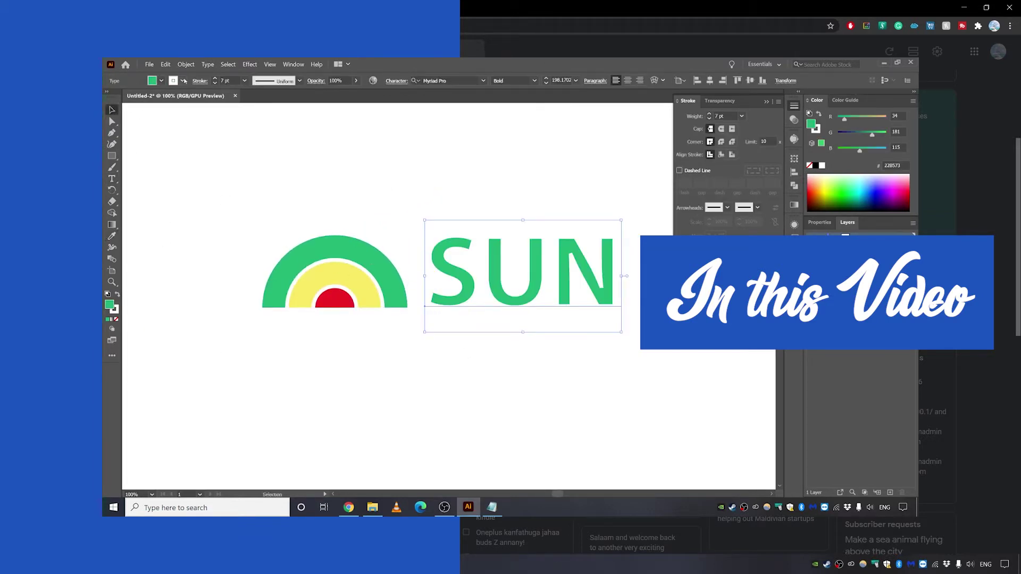
{"action": "left_click", "coordinate": [182, 80]}
{"action": "left_click", "coordinate": [141, 95]}
Zoom out to 66.67% and select only the half-sun arc.
{"action": "key", "text": "ctrl+shift+a"}
{"action": "key", "text": "ctrl+minus"}
{"action": "key", "text": "ctrl+a"}
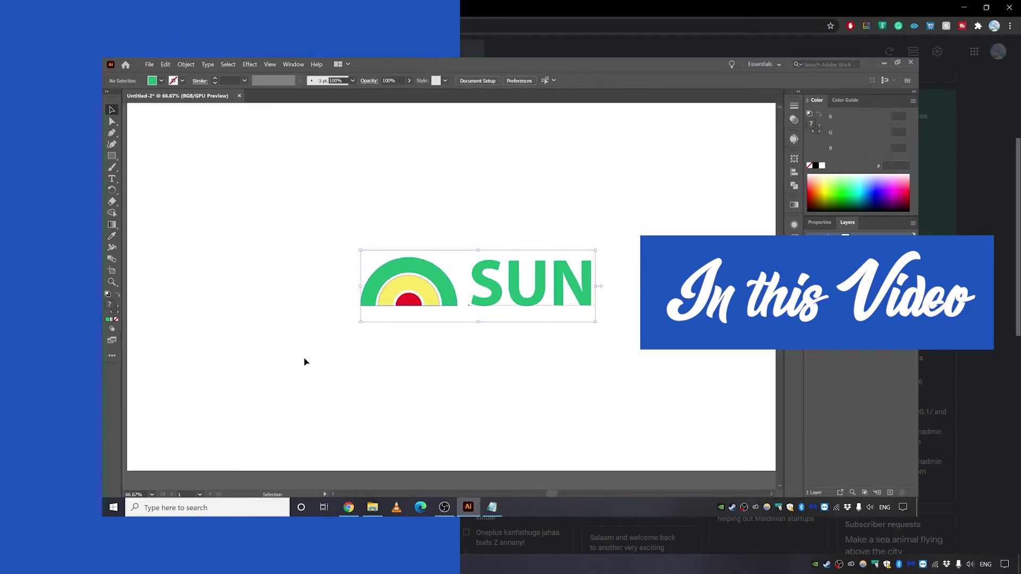
{"action": "left_click", "coordinate": [304, 362]}
{"action": "left_click_drag", "start_coordinate": [332, 239], "coordinate": [451, 346]}
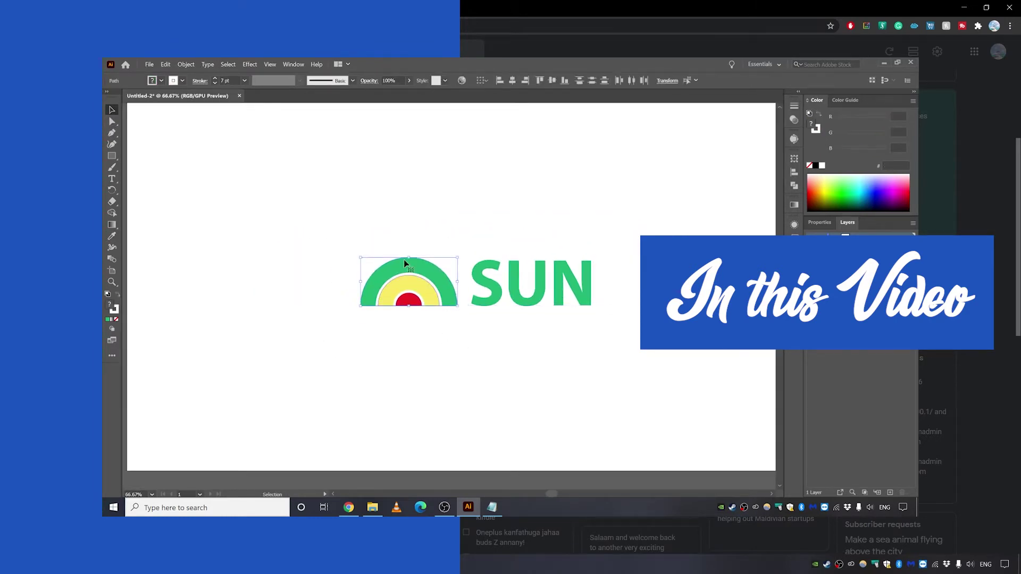
Marquee-select the green and yellow circles to reveal a third, hidden circle.
{"action": "left_click", "coordinate": [321, 246]}
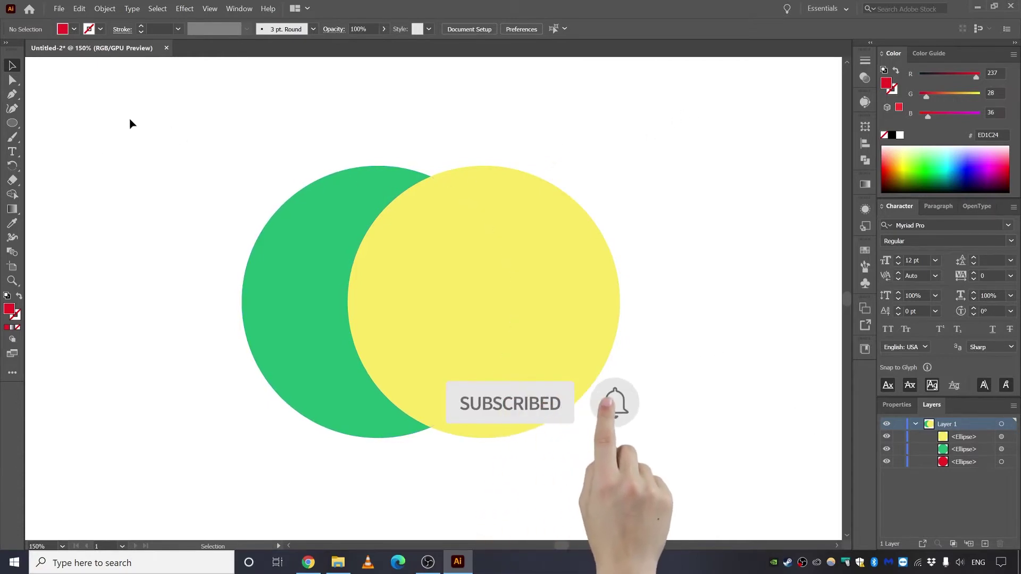
{"action": "left_click_drag", "start_coordinate": [142, 103], "coordinate": [712, 500]}
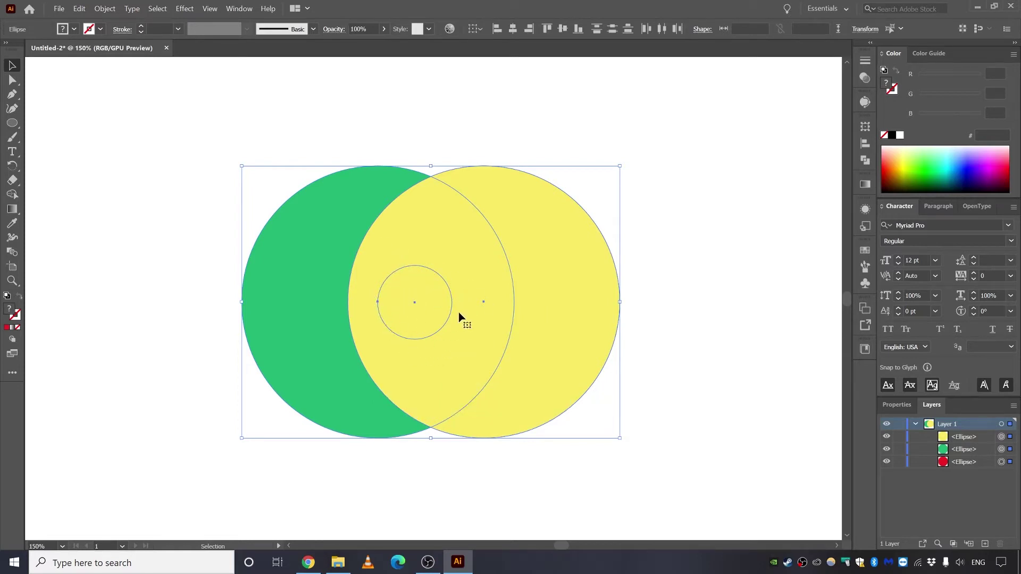
{"action": "left_click", "coordinate": [461, 150]}
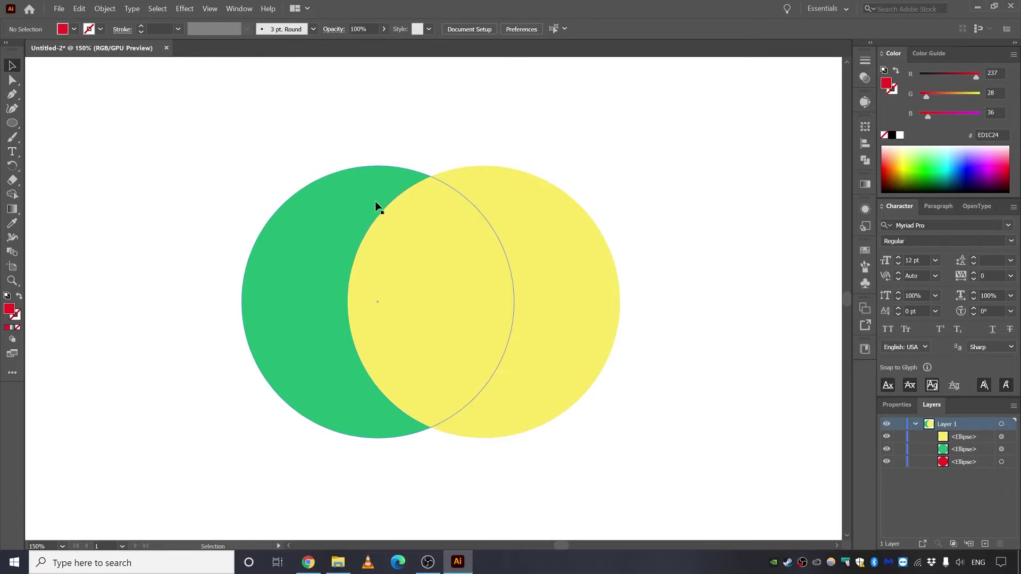
{"action": "left_click_drag", "start_coordinate": [494, 280], "coordinate": [642, 208]}
{"action": "left_click_drag", "start_coordinate": [366, 285], "coordinate": [249, 223]}
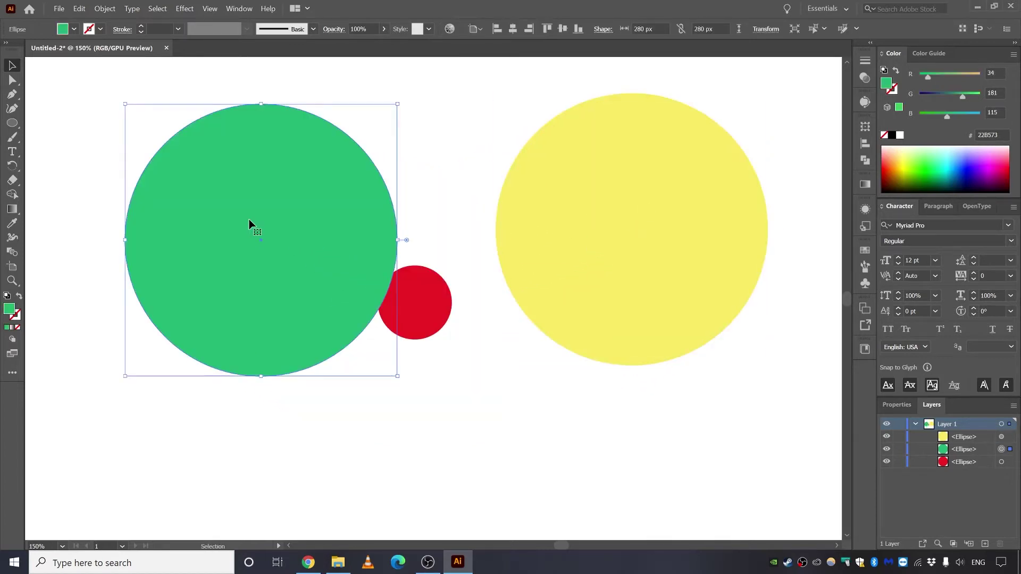
{"action": "left_click", "coordinate": [426, 311]}
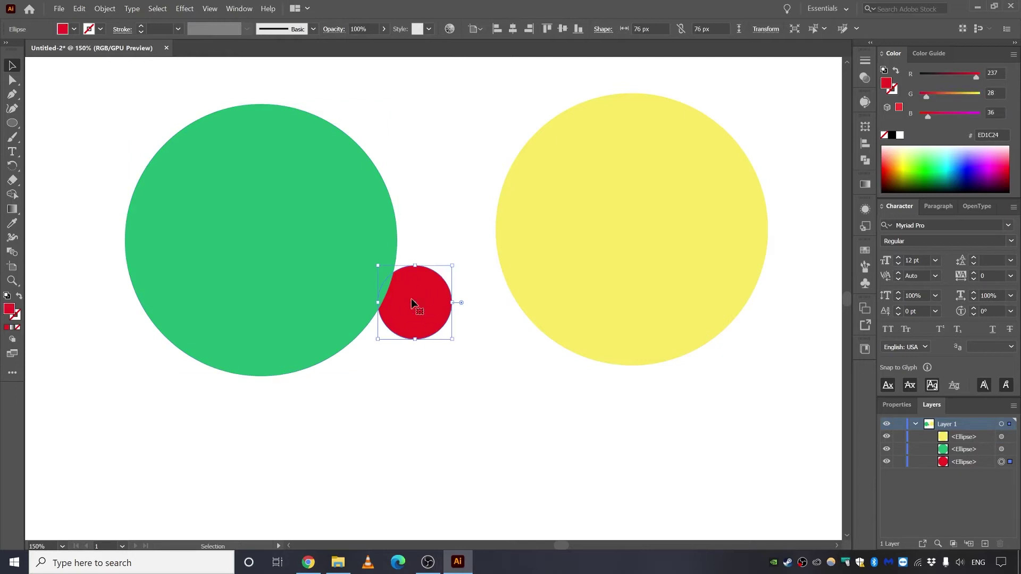
{"action": "key", "text": "ctrl+z"}
{"action": "key", "text": "ctrl+z"}
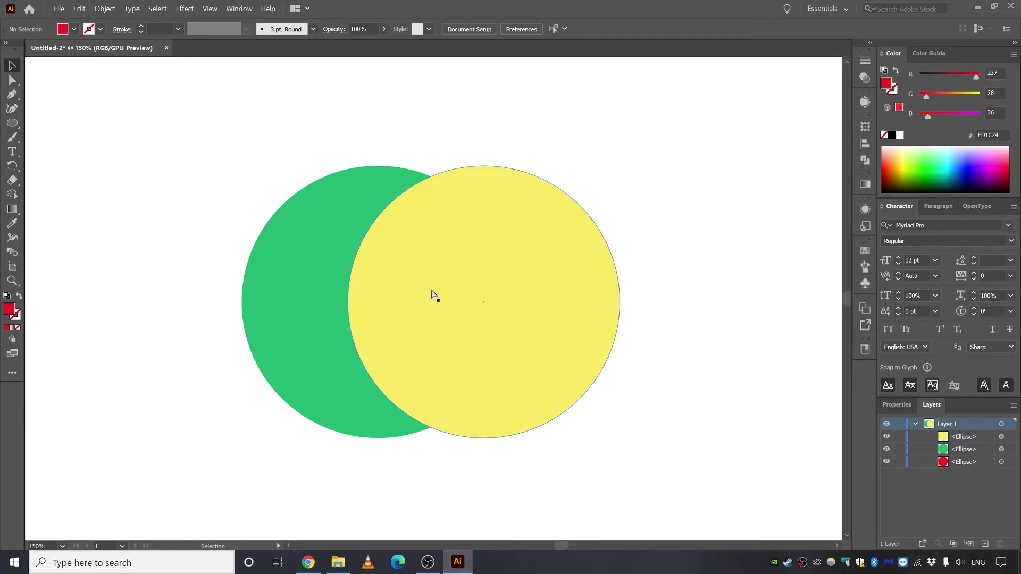
Ctrl-click through the stack to select the red circle behind the yellow and green ones.
{"action": "key", "text": "ctrl"}
{"action": "left_click", "coordinate": [424, 296]}
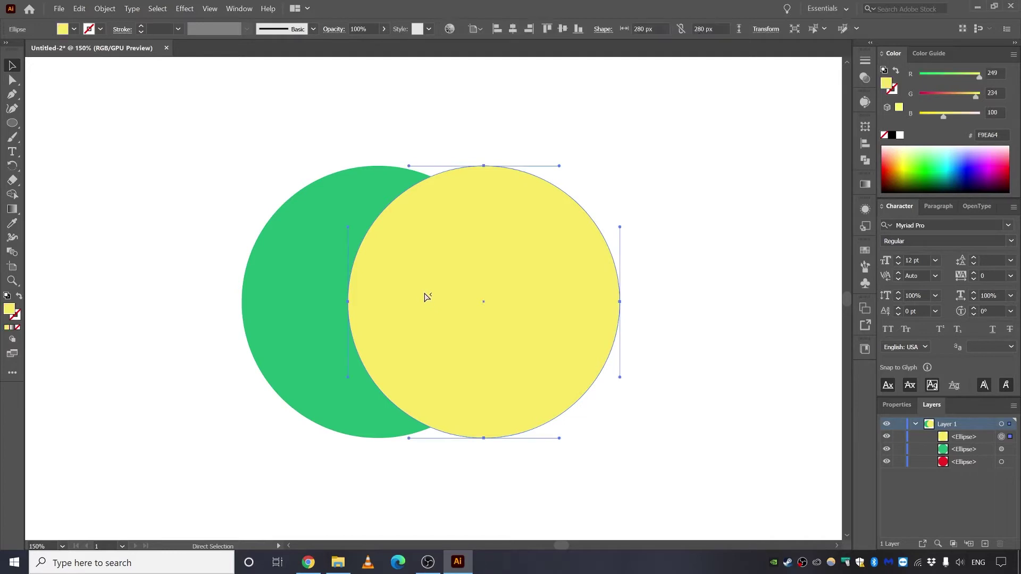
{"action": "left_click", "coordinate": [425, 296], "text": "ctrl"}
{"action": "left_click", "coordinate": [425, 296], "text": "ctrl"}
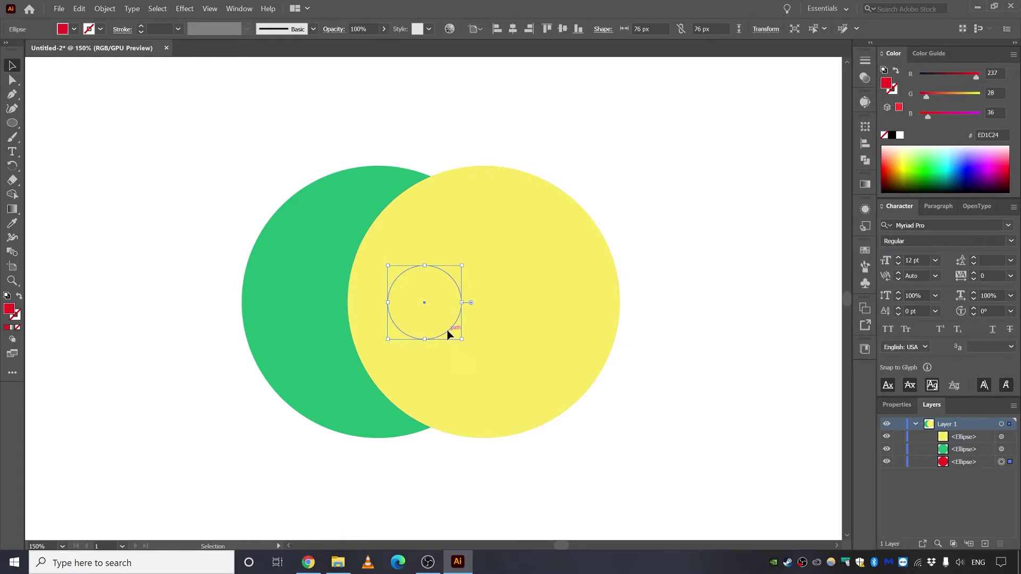
Nudge the hidden red circle up and right with the arrow keys, undoing a trial drag.
{"action": "left_click_drag", "start_coordinate": [448, 333], "coordinate": [633, 171]}
{"action": "key", "text": "ctrl+z"}
{"action": "key", "text": "Up"}
{"action": "key", "text": "Up"}
{"action": "key", "text": "Up"}
{"action": "key", "text": "Up"}
{"action": "key", "text": "Up"}
{"action": "key", "text": "Up"}
{"action": "key", "text": "Up"}
{"action": "key", "text": "Up"}
{"action": "key", "text": "Up"}
{"action": "key", "text": "Up"}
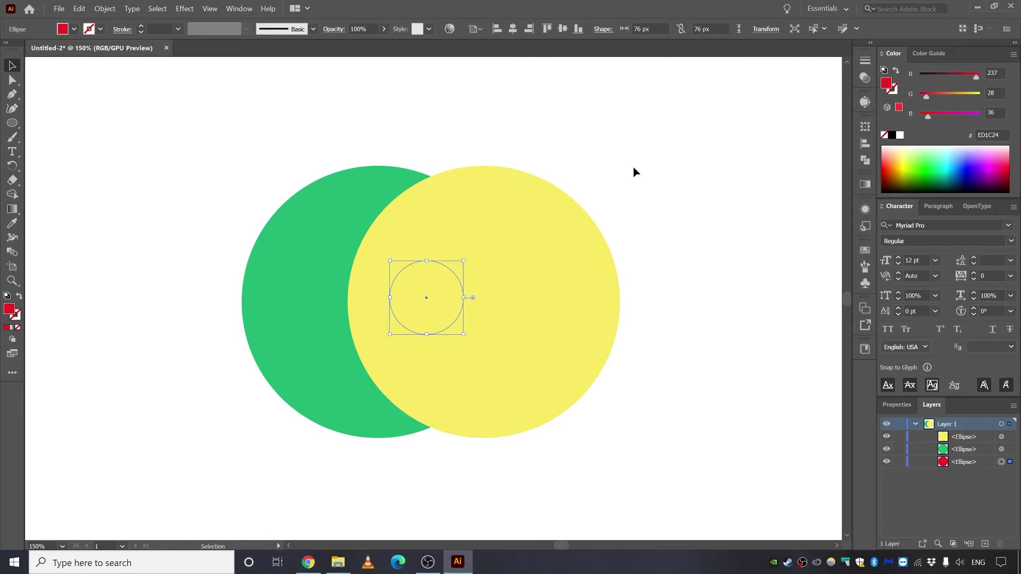
{"action": "key", "text": "Right"}
{"action": "key", "text": "Right"}
{"action": "key", "text": "Right"}
{"action": "key", "text": "Right"}
{"action": "key", "text": "Right"}
{"action": "key", "text": "Right"}
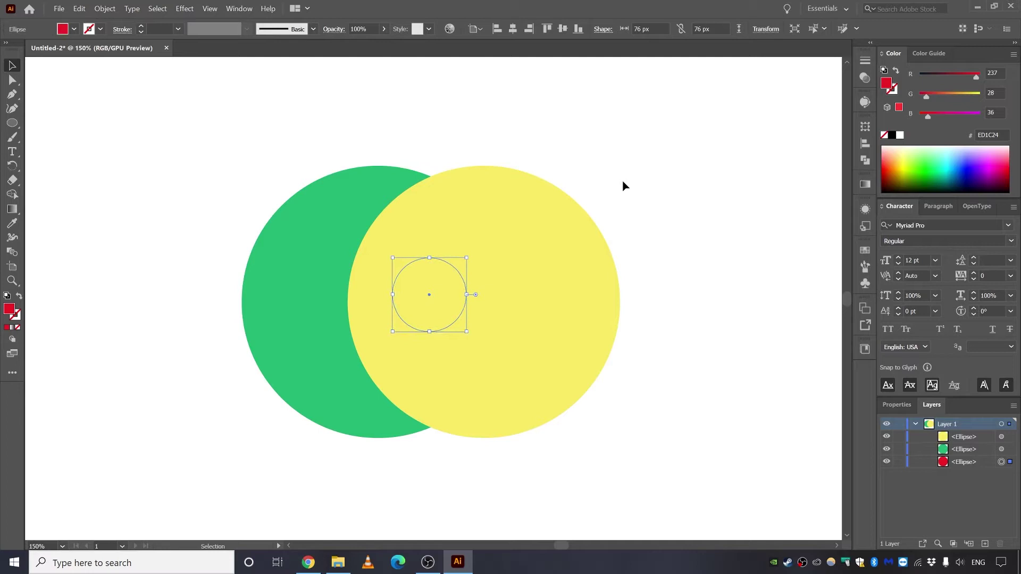
Shift-deselect the large circles, leaving the red circle, and drag it further right behind yellow.
{"action": "left_click", "coordinate": [233, 132]}
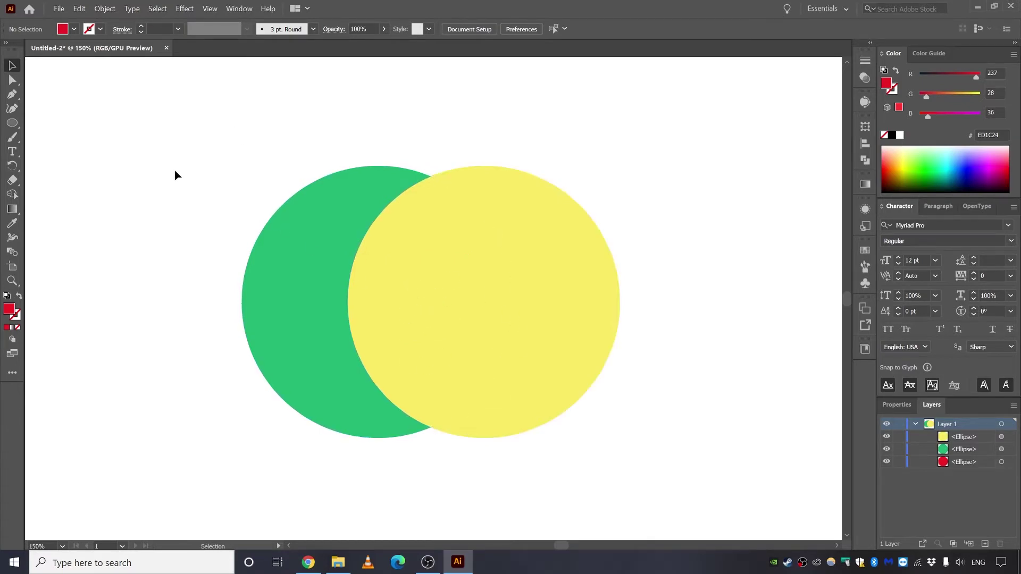
{"action": "left_click_drag", "start_coordinate": [481, 399], "coordinate": [697, 495]}
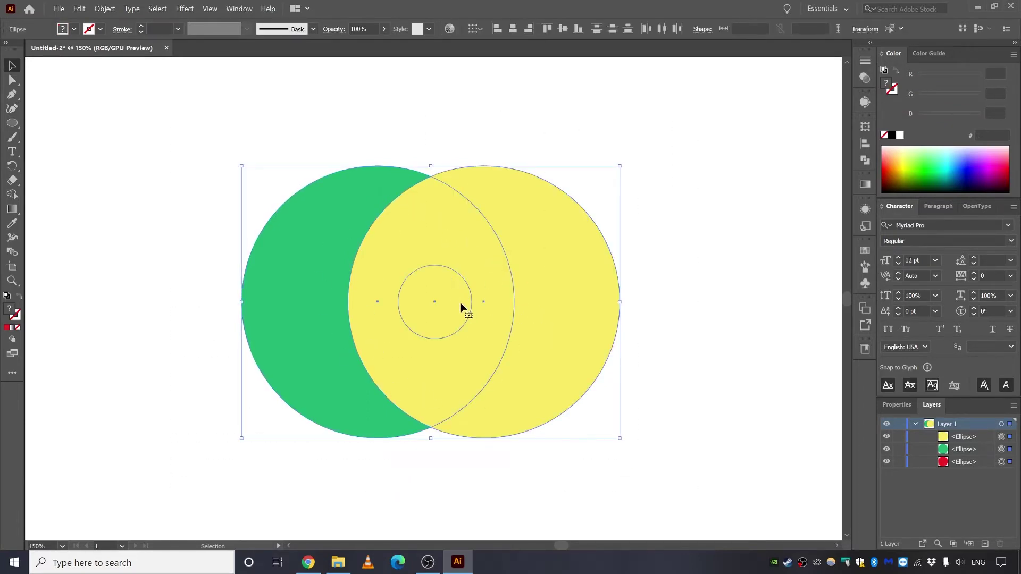
{"action": "key", "text": "shift"}
{"action": "left_click_drag", "start_coordinate": [346, 198], "coordinate": [345, 302]}
{"action": "left_click_drag", "start_coordinate": [344, 204], "coordinate": [346, 211]}
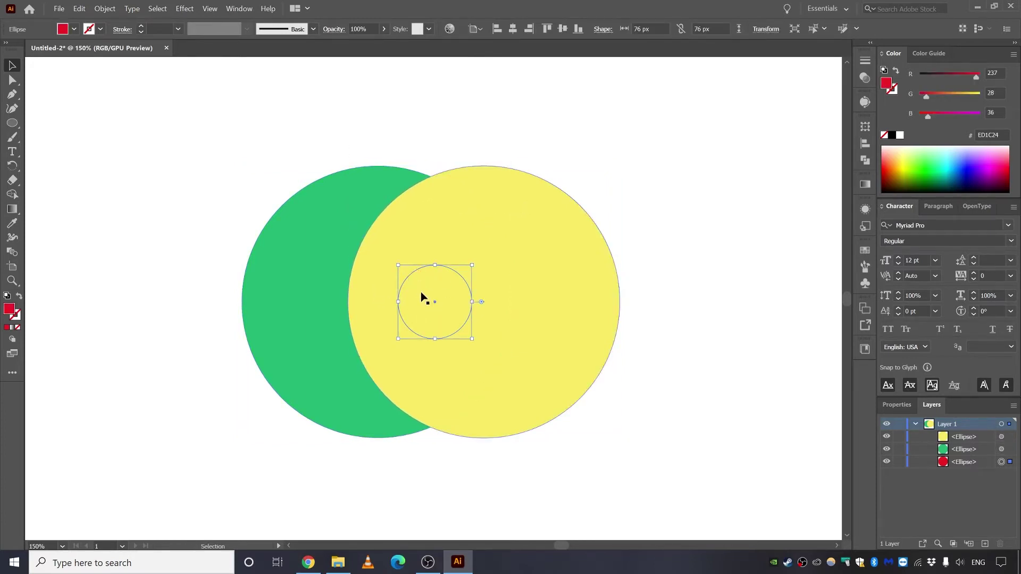
{"action": "left_click_drag", "start_coordinate": [465, 282], "coordinate": [551, 294]}
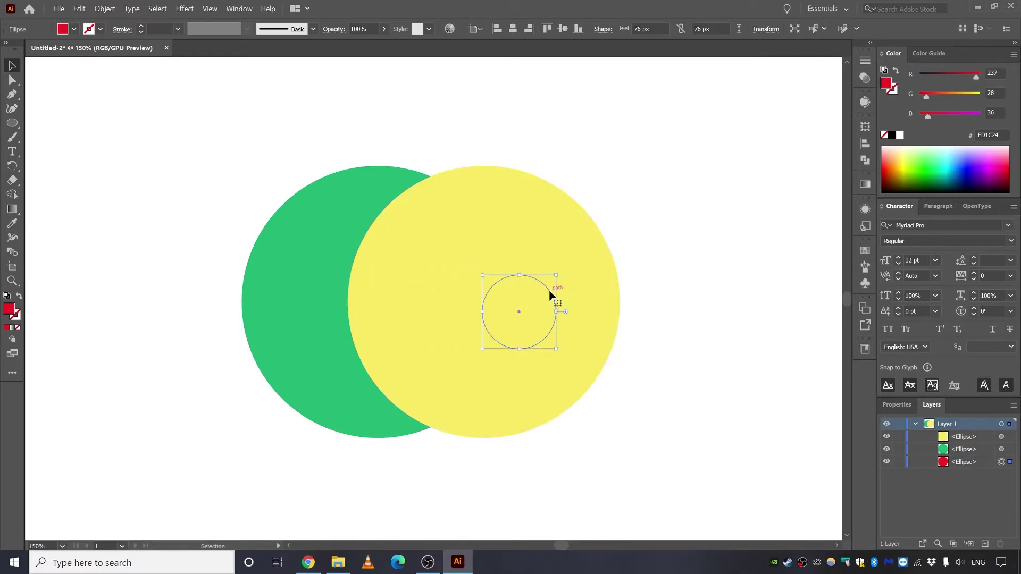
{"action": "key", "text": "ctrl+shift+a"}
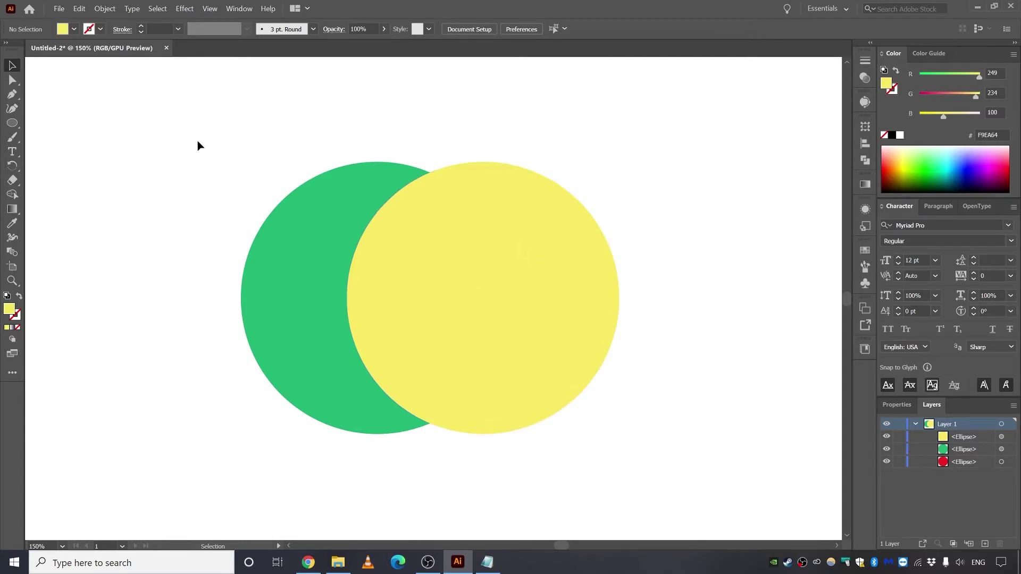
Group the three circles and move the group up and left.
{"action": "left_click_drag", "start_coordinate": [212, 124], "coordinate": [662, 494]}
{"action": "right_click", "coordinate": [465, 285]}
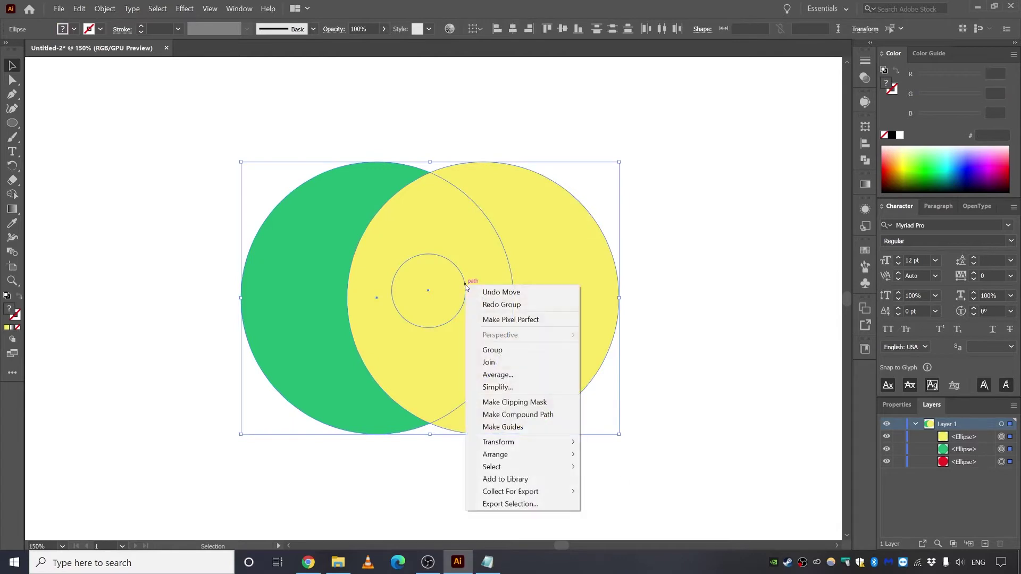
{"action": "left_click", "coordinate": [502, 351]}
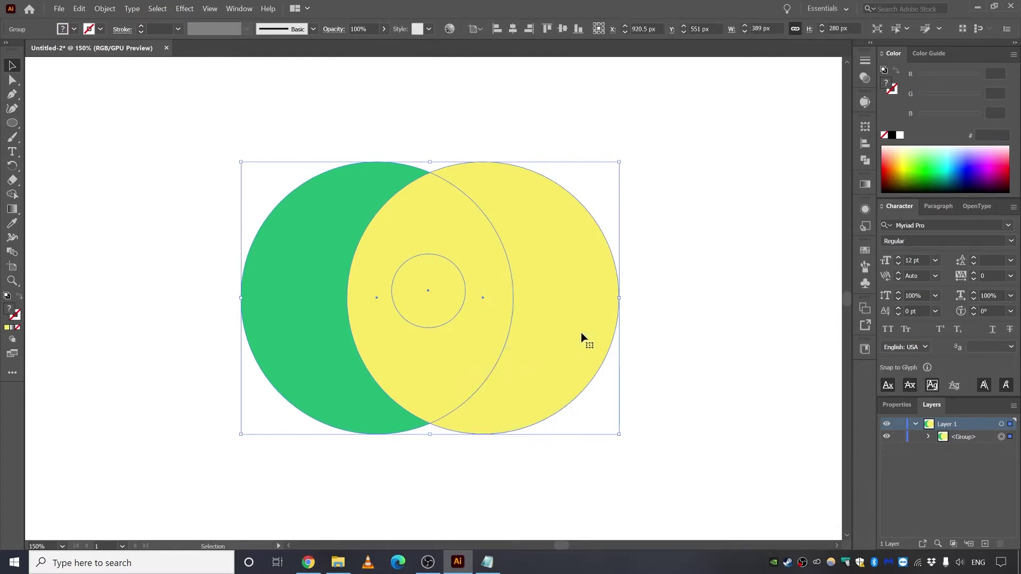
{"action": "left_click", "coordinate": [662, 296]}
{"action": "mouse_move", "coordinate": [459, 290]}
{"action": "left_mouse_down"}
{"action": "mouse_move", "coordinate": [467, 264]}
{"action": "mouse_move", "coordinate": [467, 279]}
{"action": "left_mouse_up"}
{"action": "left_click", "coordinate": [618, 212]}
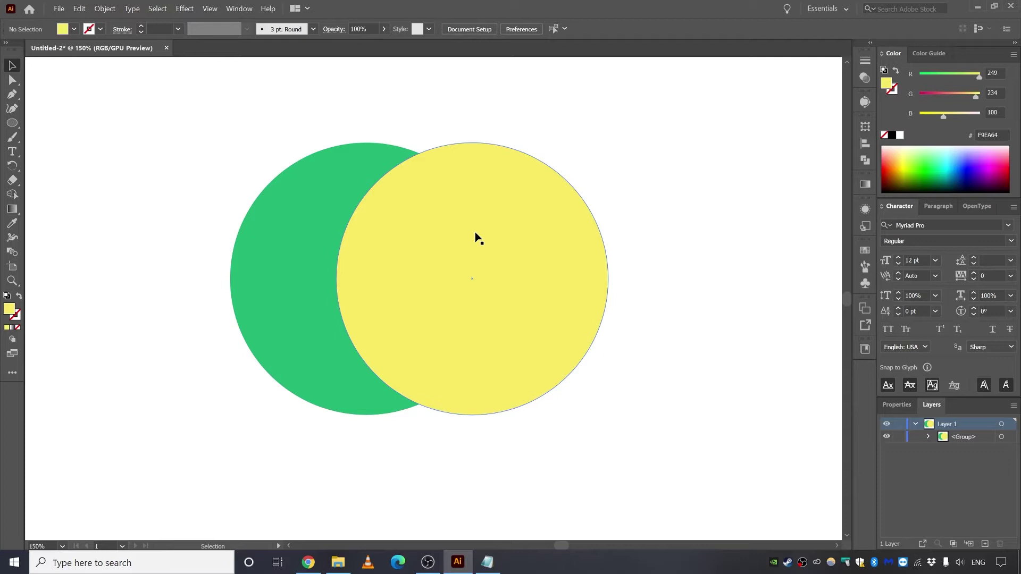
With Direct Selection, spread the yellow, green and red circles apart so red peeks out.
{"action": "left_click", "coordinate": [7, 78]}
{"action": "left_click_drag", "start_coordinate": [484, 253], "coordinate": [540, 297]}
{"action": "left_click_drag", "start_coordinate": [360, 205], "coordinate": [302, 199]}
{"action": "left_click_drag", "start_coordinate": [523, 253], "coordinate": [529, 314]}
{"action": "left_click_drag", "start_coordinate": [453, 266], "coordinate": [470, 202]}
{"action": "left_click_drag", "start_coordinate": [497, 336], "coordinate": [484, 295]}
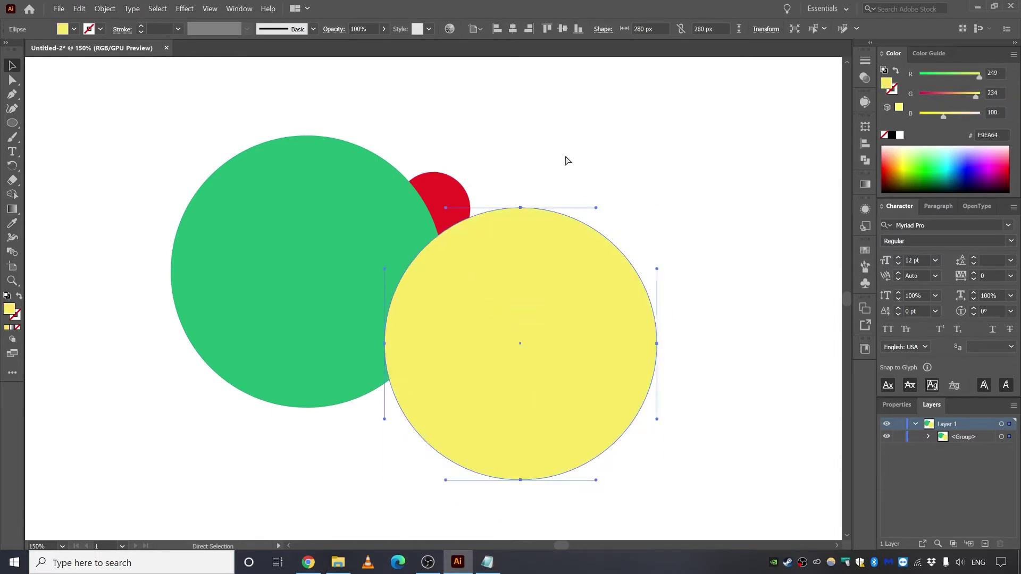
{"action": "left_click", "coordinate": [597, 145]}
{"action": "left_click_drag", "start_coordinate": [483, 229], "coordinate": [508, 218]}
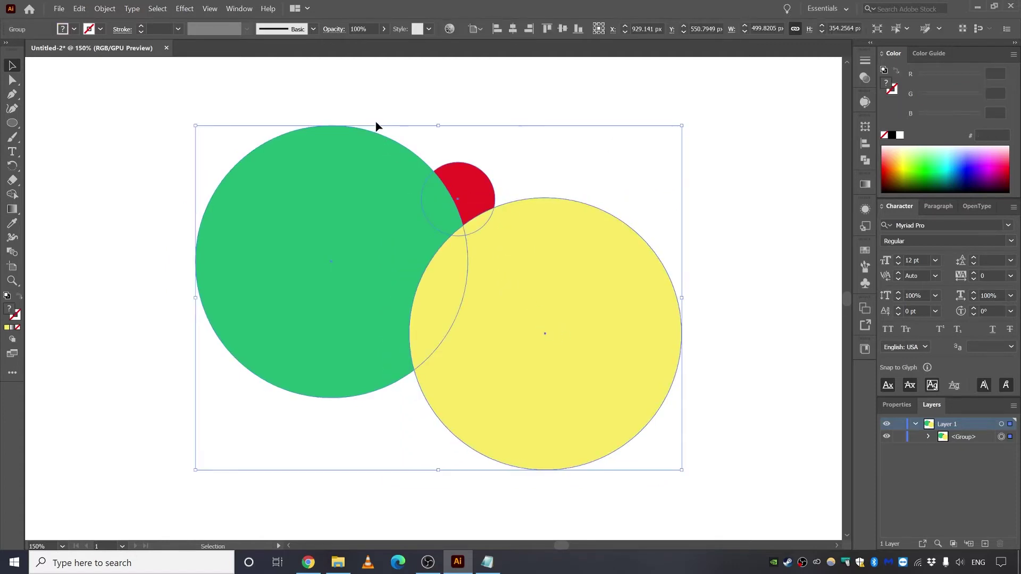
{"action": "left_click_drag", "start_coordinate": [352, 95], "coordinate": [485, 118]}
{"action": "mouse_move", "coordinate": [519, 270]}
{"action": "left_mouse_down"}
{"action": "mouse_move", "coordinate": [520, 289]}
{"action": "mouse_move", "coordinate": [521, 278]}
{"action": "left_mouse_up"}
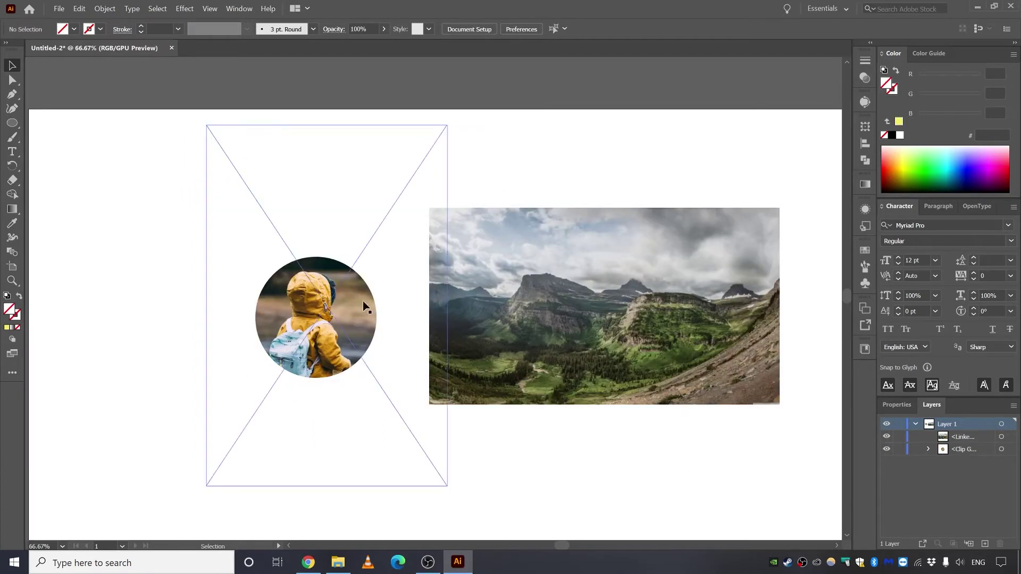
Release the child photo's clipping mask and move the full photo to the page's left edge.
{"action": "left_click", "coordinate": [335, 322]}
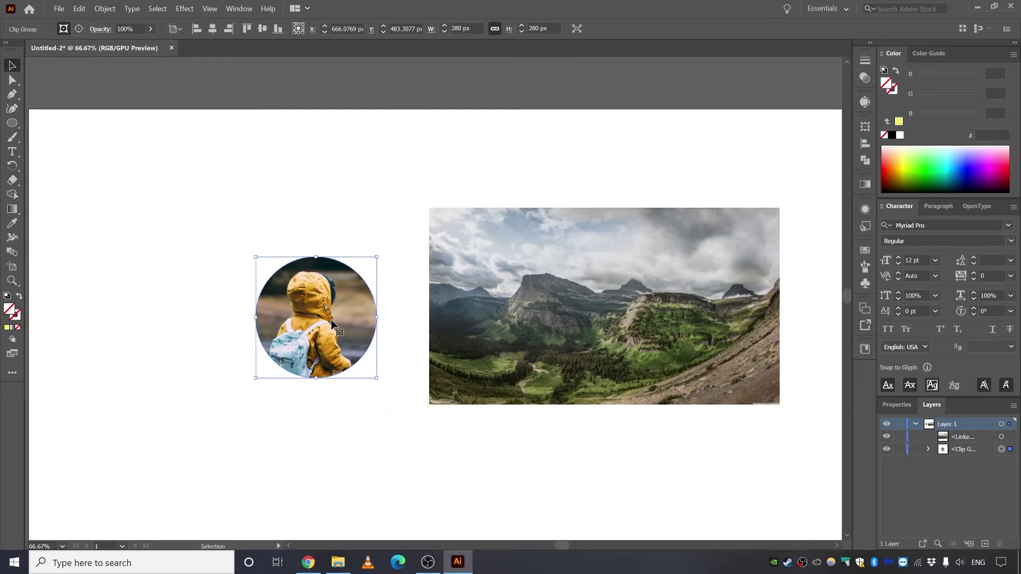
{"action": "right_click", "coordinate": [297, 316]}
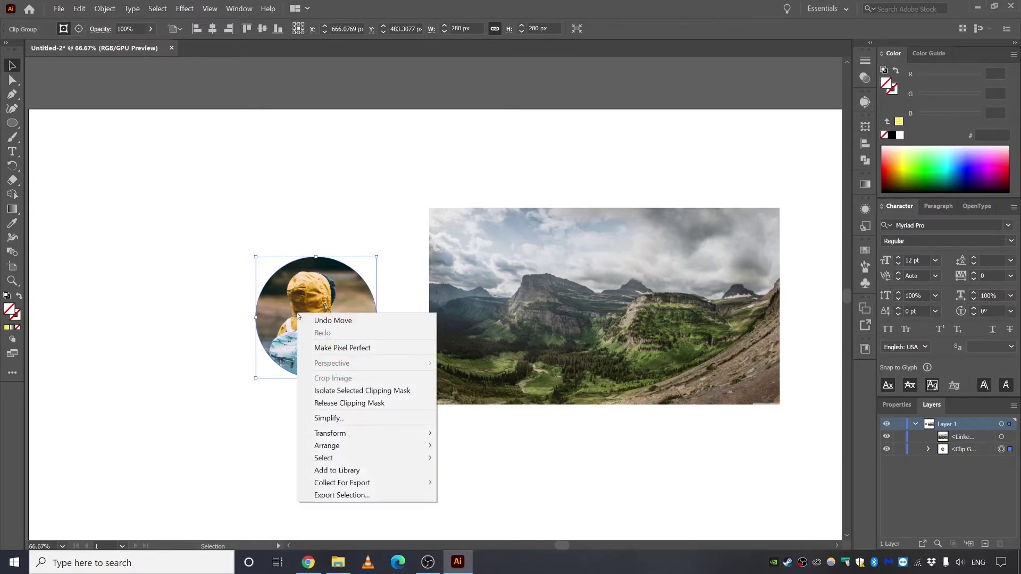
{"action": "left_click", "coordinate": [352, 200]}
{"action": "left_click", "coordinate": [352, 200]}
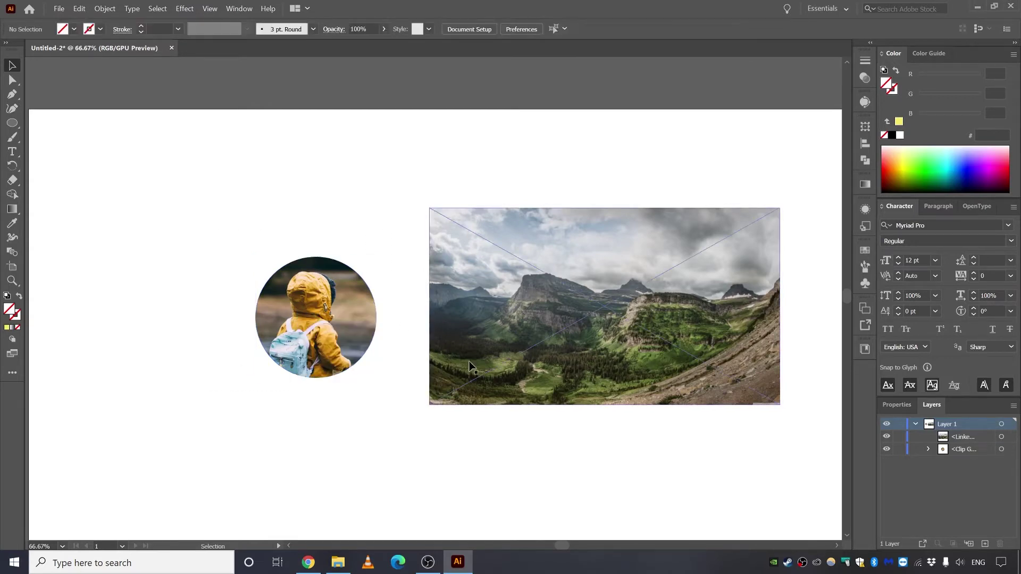
{"action": "left_click", "coordinate": [541, 297]}
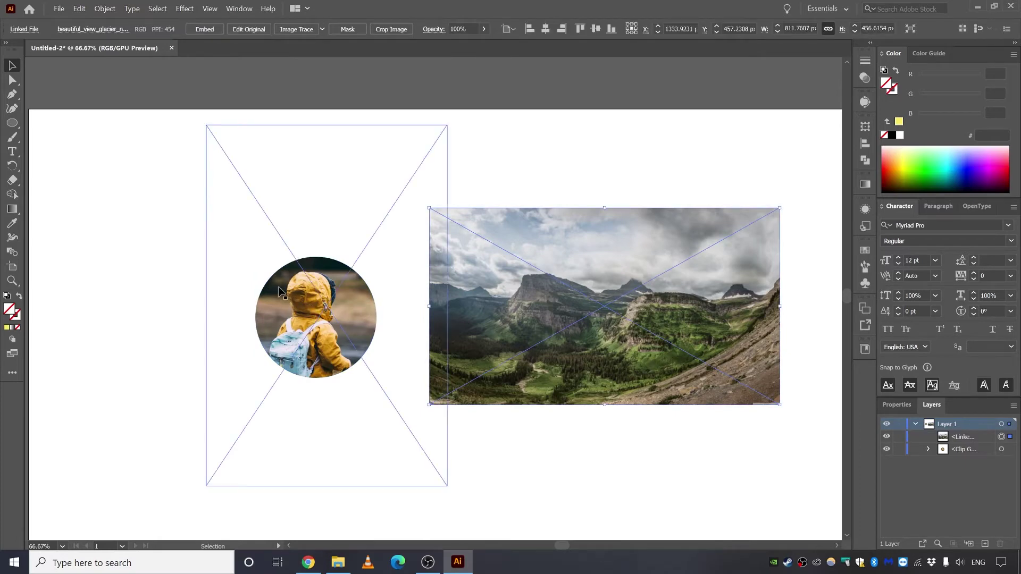
{"action": "left_click", "coordinate": [227, 346]}
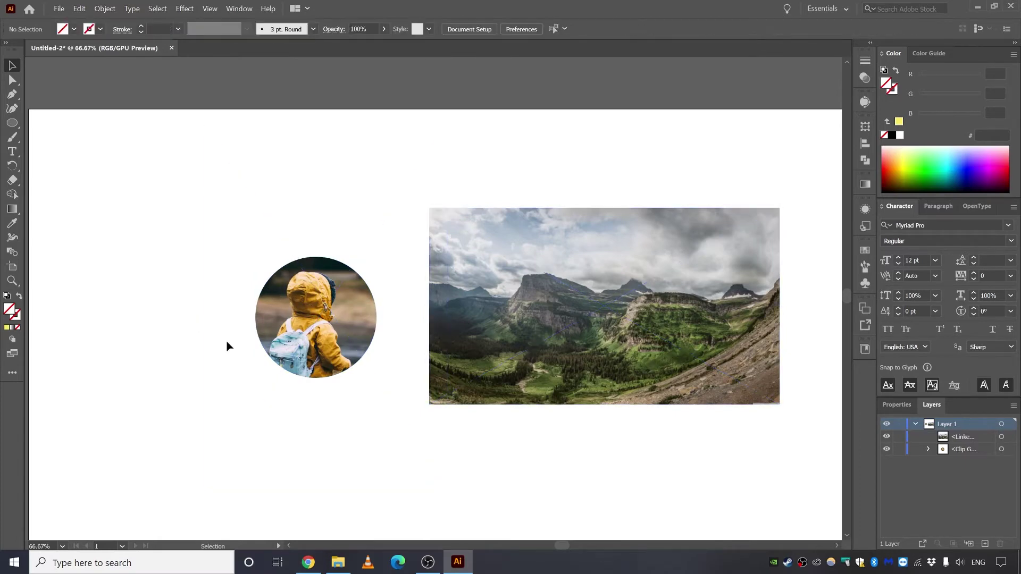
{"action": "left_click", "coordinate": [314, 307]}
{"action": "right_click", "coordinate": [326, 317]}
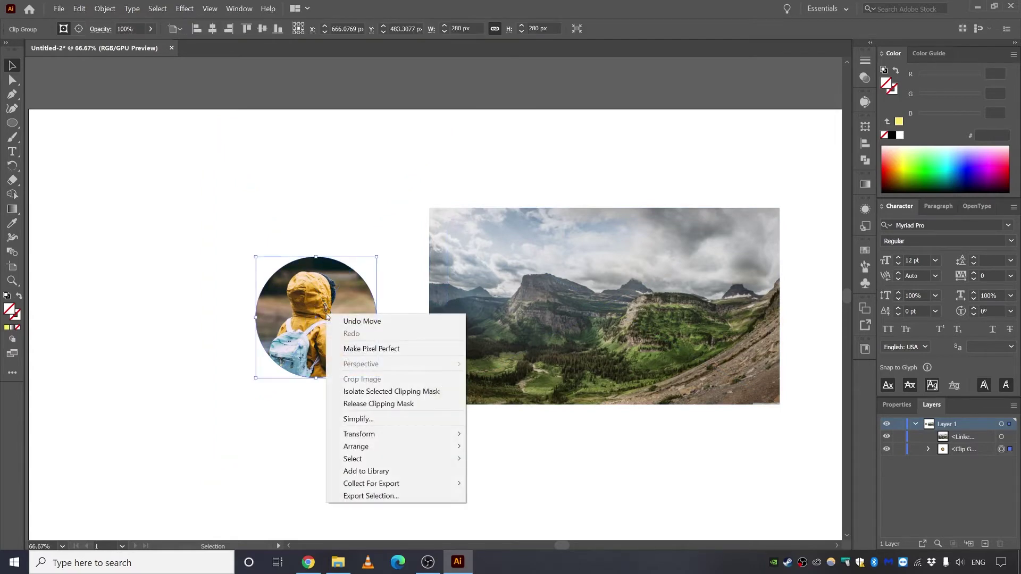
{"action": "left_click", "coordinate": [373, 403]}
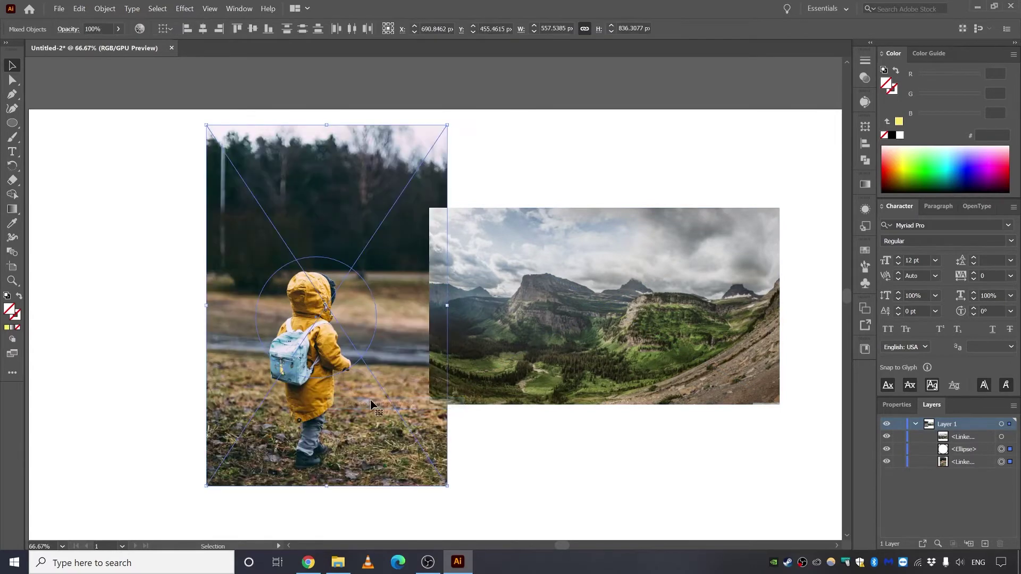
{"action": "left_click", "coordinate": [500, 446]}
{"action": "left_click_drag", "start_coordinate": [406, 429], "coordinate": [129, 418]}
Move the mountain photo over the empty circle and try Make Clipping Mask on both.
{"action": "left_click_drag", "start_coordinate": [663, 284], "coordinate": [410, 293]}
{"action": "left_click_drag", "start_coordinate": [405, 132], "coordinate": [260, 406]}
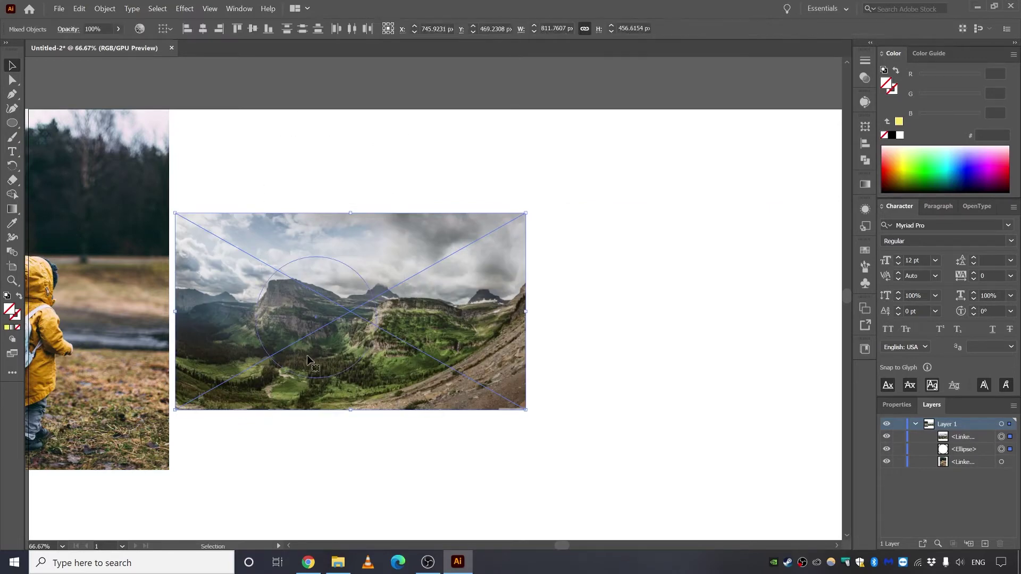
{"action": "right_click", "coordinate": [333, 316]}
{"action": "left_click", "coordinate": [384, 406]}
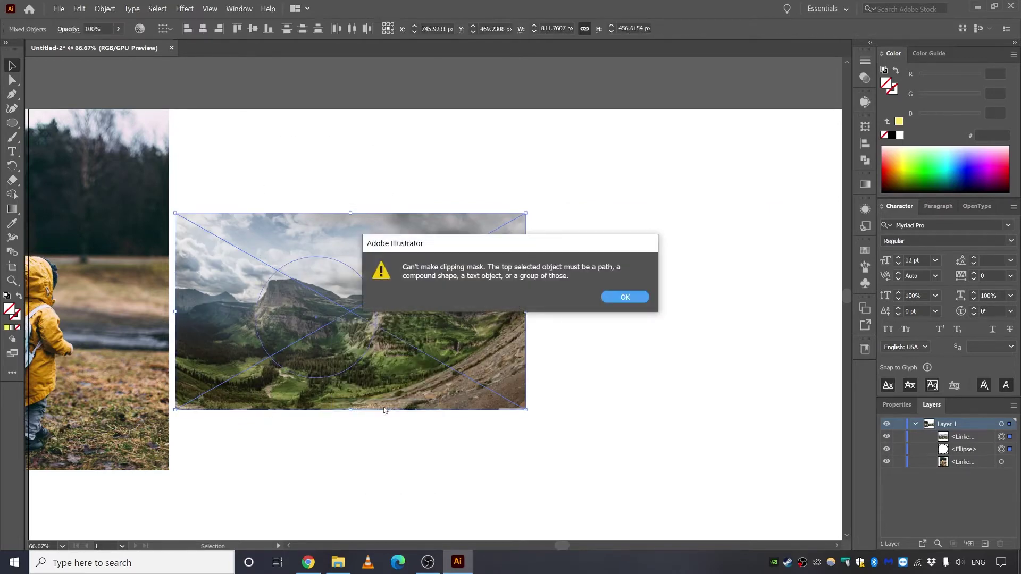
Dismiss the clipping error and send the mountain photo behind the circle.
{"action": "left_click", "coordinate": [614, 297]}
{"action": "left_click", "coordinate": [620, 312]}
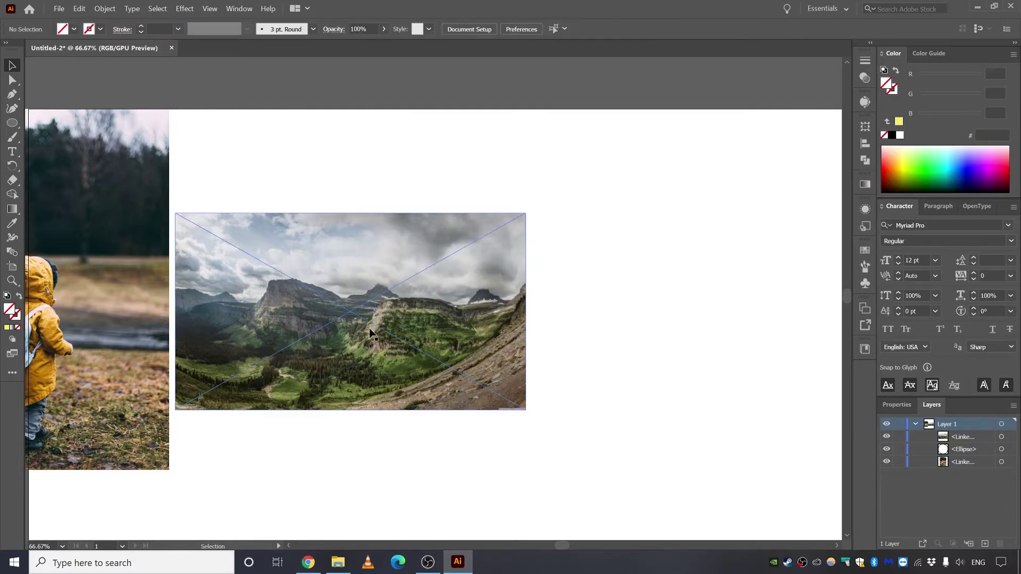
{"action": "right_click", "coordinate": [416, 310]}
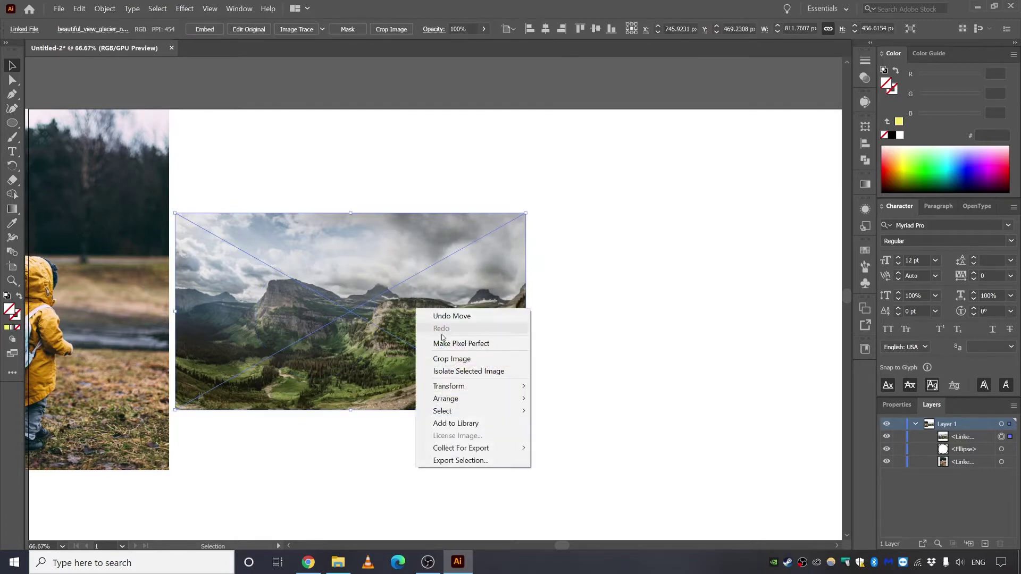
{"action": "mouse_move", "coordinate": [463, 399]}
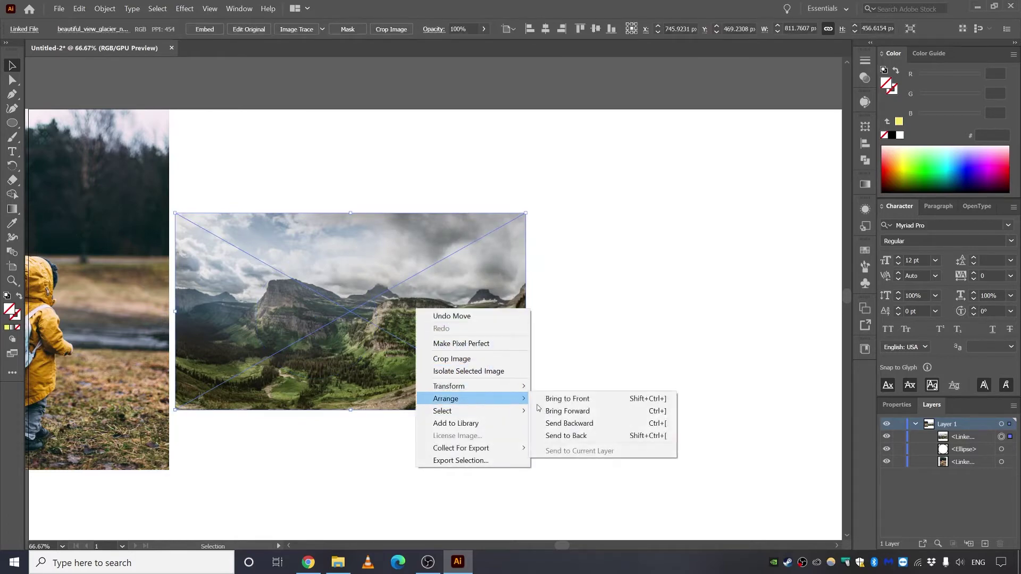
{"action": "left_click", "coordinate": [561, 436]}
Clip the mountain photo into the circle, then undo back to the child photo's circle crop.
{"action": "left_click_drag", "start_coordinate": [592, 236], "coordinate": [266, 440]}
{"action": "right_click", "coordinate": [344, 320]}
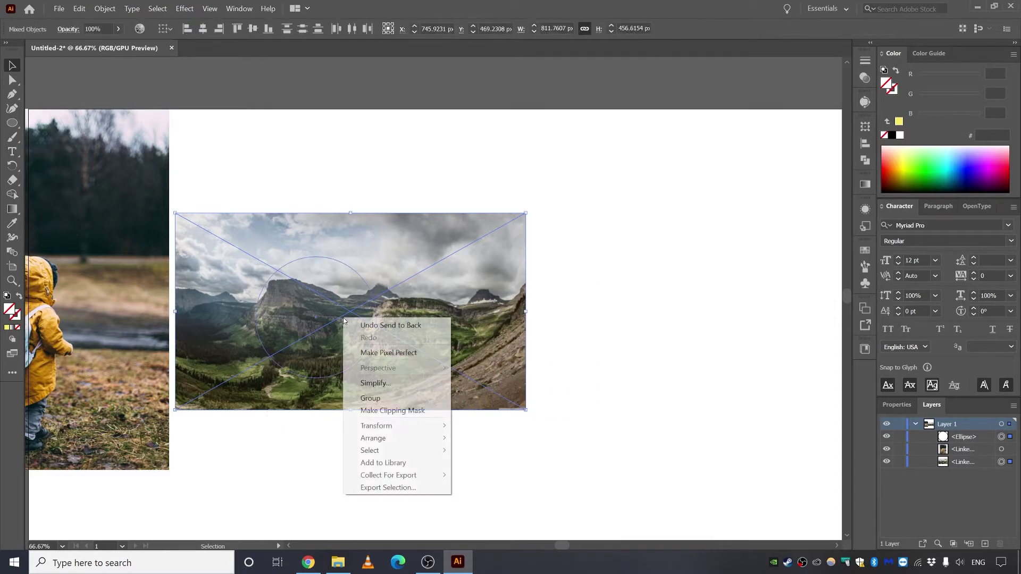
{"action": "left_click", "coordinate": [390, 411]}
{"action": "left_click", "coordinate": [491, 322]}
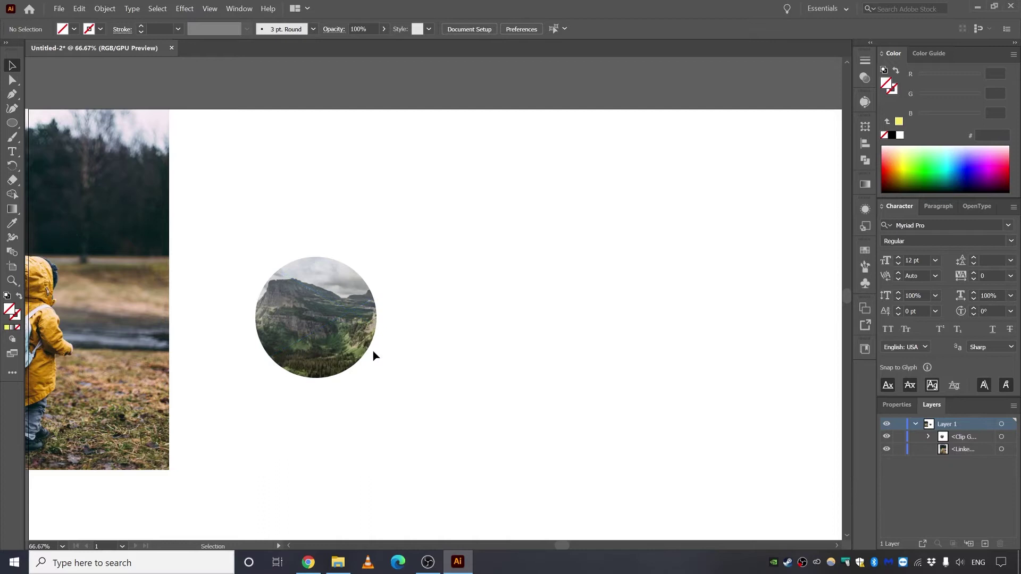
{"action": "key", "text": "ctrl+z"}
{"action": "key", "text": "ctrl+z"}
{"action": "key", "text": "ctrl+z"}
{"action": "key", "text": "ctrl+7"}
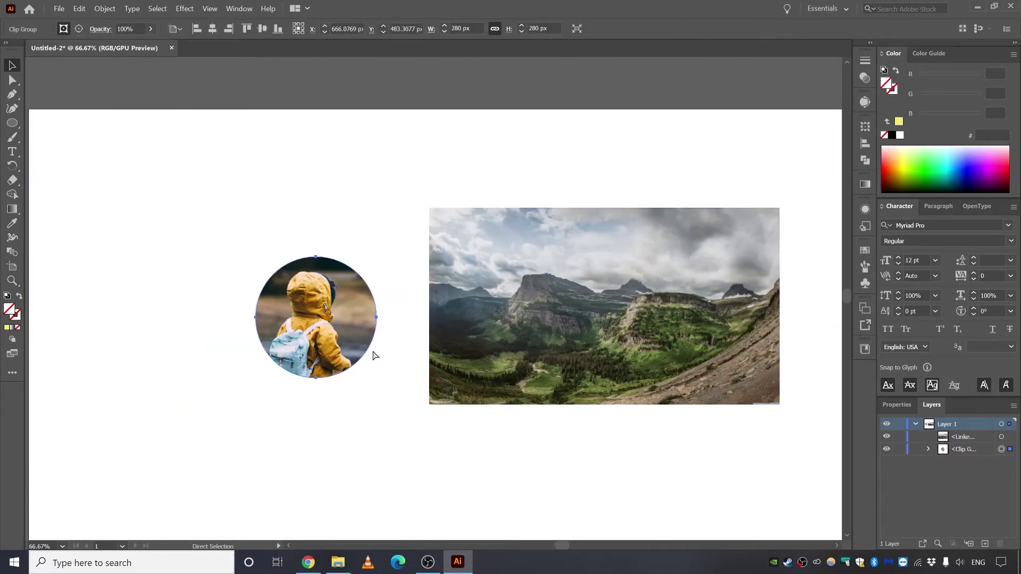
Cut the mountain photo with Direct Selection and paste it into the child photo's circle group.
{"action": "left_click", "coordinate": [372, 199]}
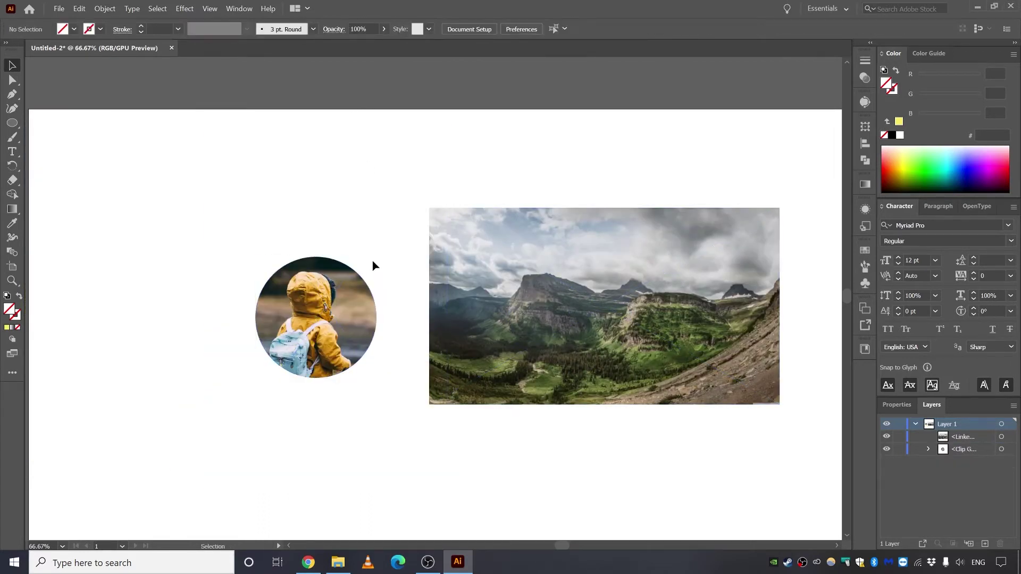
{"action": "key", "text": "a"}
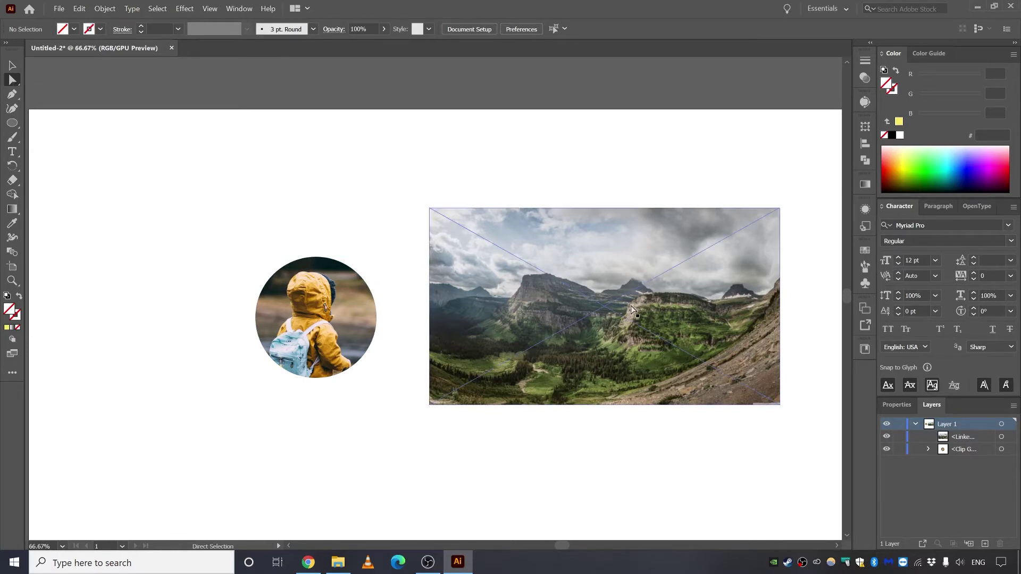
{"action": "left_click", "coordinate": [577, 304]}
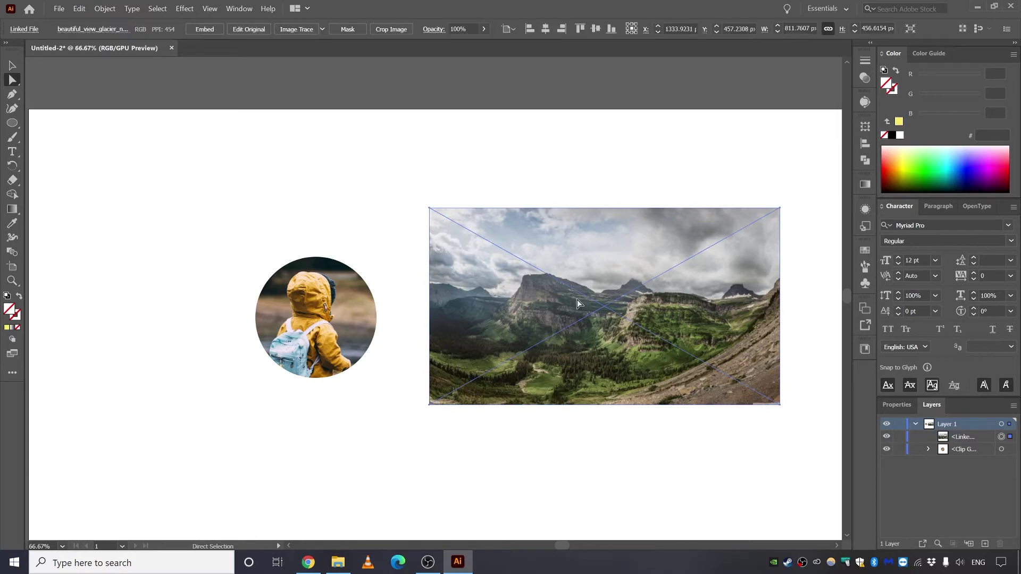
{"action": "key", "text": "Delete"}
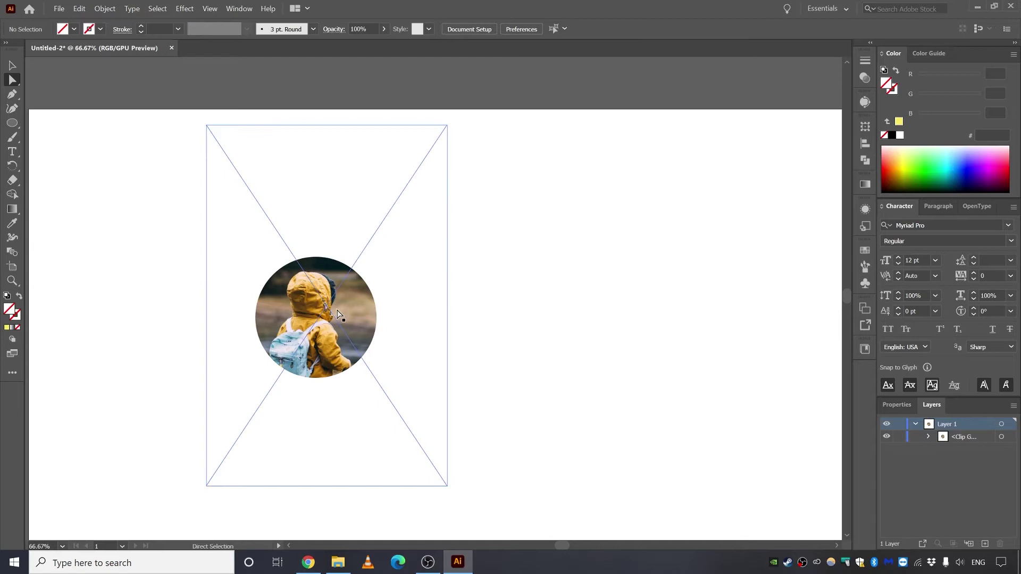
{"action": "left_click", "coordinate": [315, 311]}
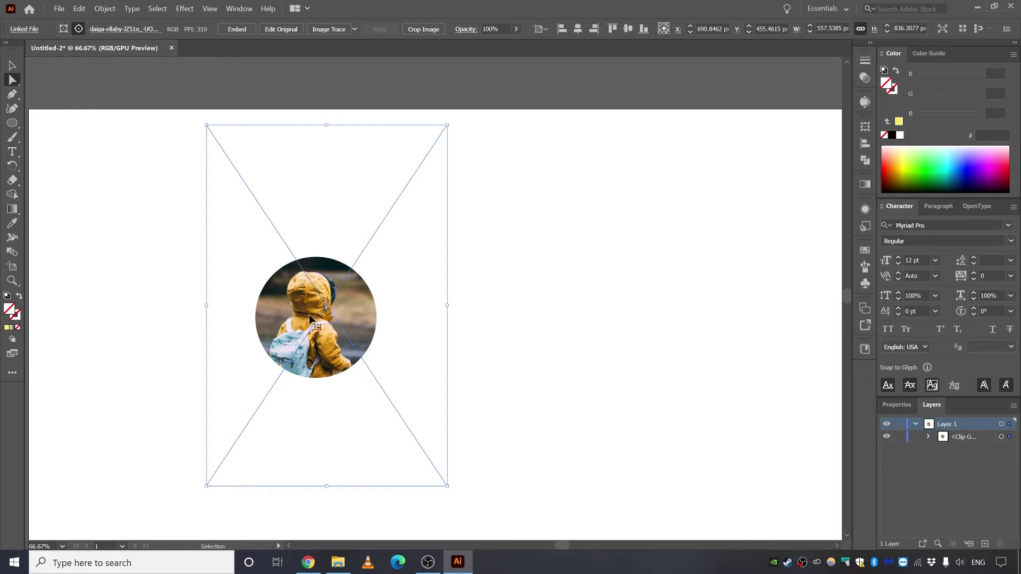
{"action": "key", "text": "ctrl+v"}
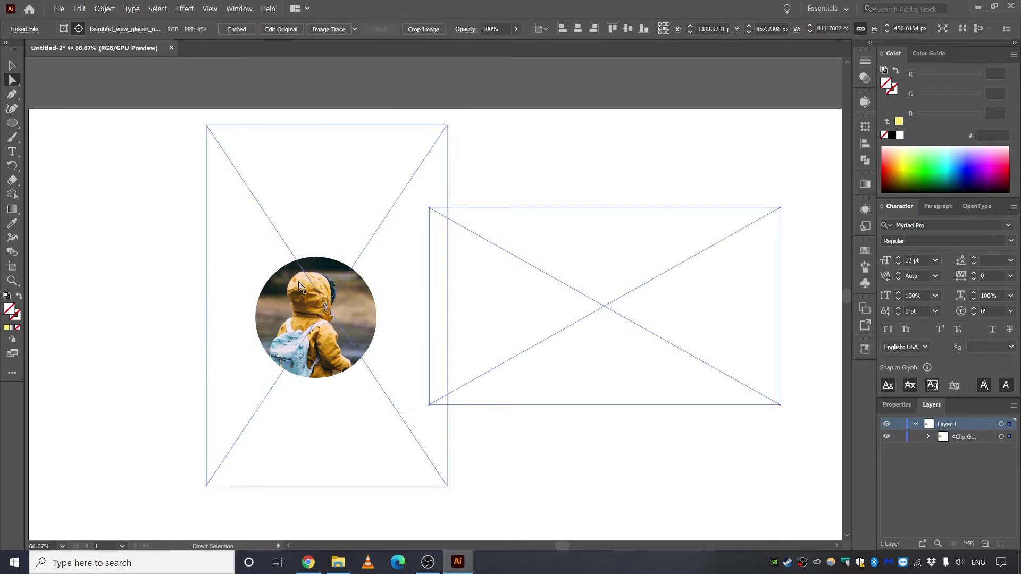
Drag the mountain photo into the circle and delete the child photo.
{"action": "left_click_drag", "start_coordinate": [569, 317], "coordinate": [468, 325]}
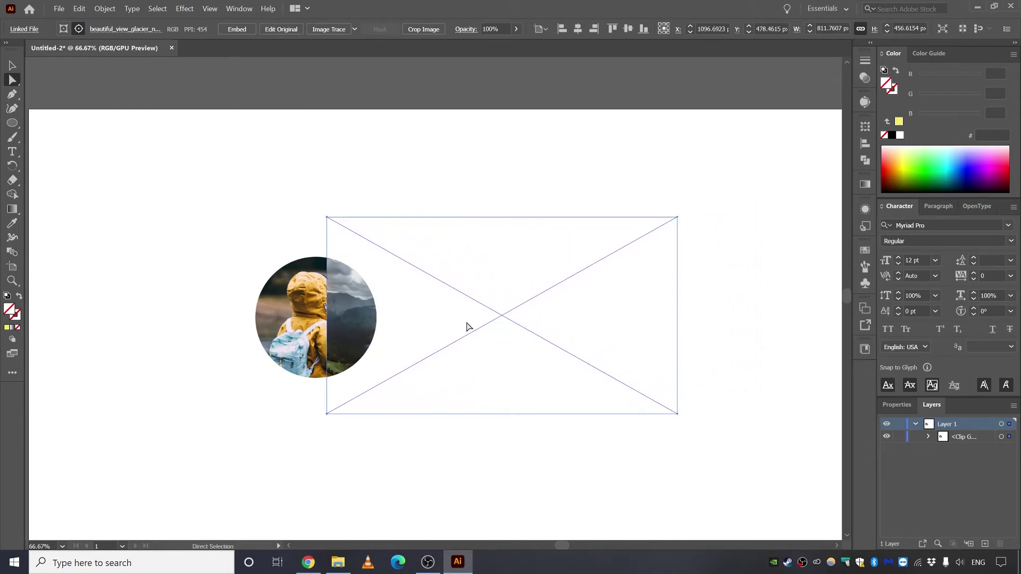
{"action": "left_click", "coordinate": [294, 326]}
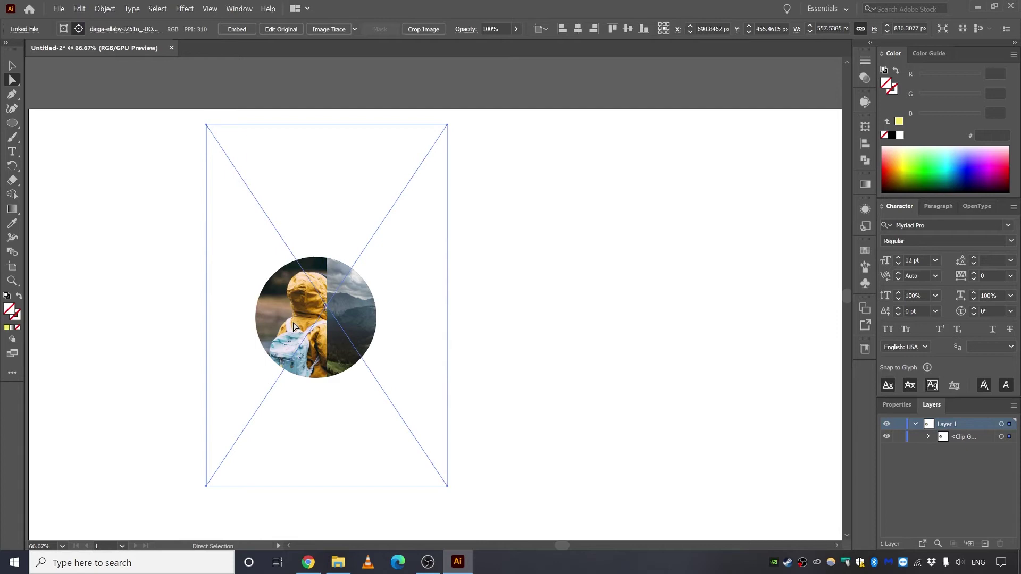
{"action": "key", "text": "Delete"}
{"action": "left_click_drag", "start_coordinate": [337, 323], "coordinate": [229, 321]}
{"action": "left_click_drag", "start_coordinate": [295, 320], "coordinate": [328, 334]}
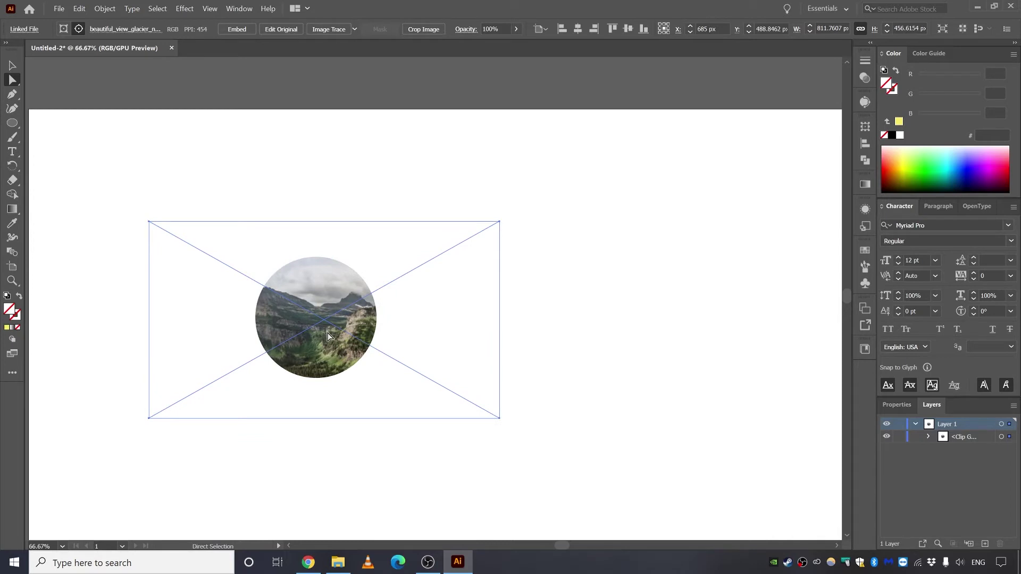
Scale the mountain photo down from opposite corners and centre it in the circle.
{"action": "left_click", "coordinate": [12, 66]}
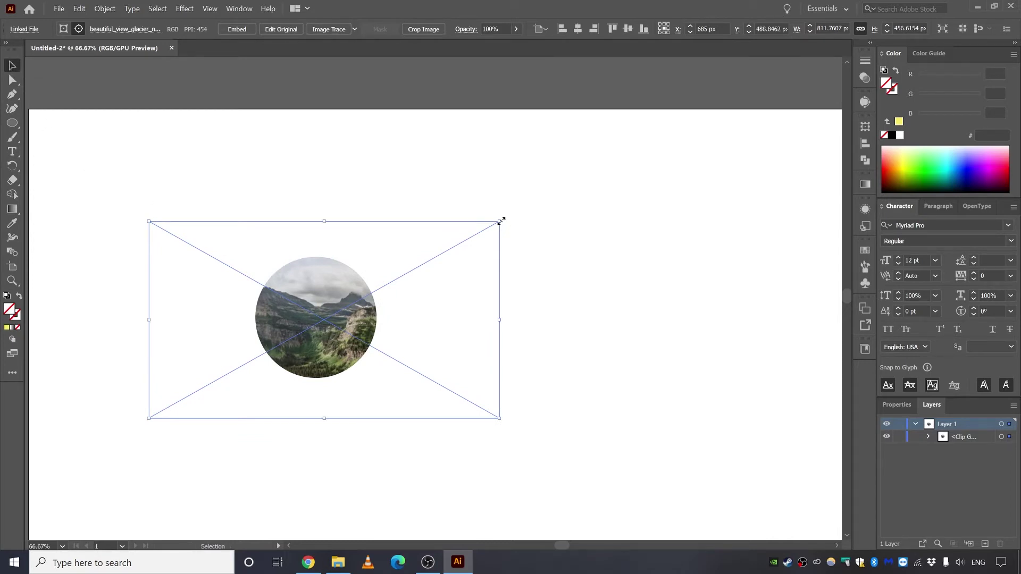
{"action": "left_click_drag", "start_coordinate": [500, 221], "coordinate": [463, 240]}
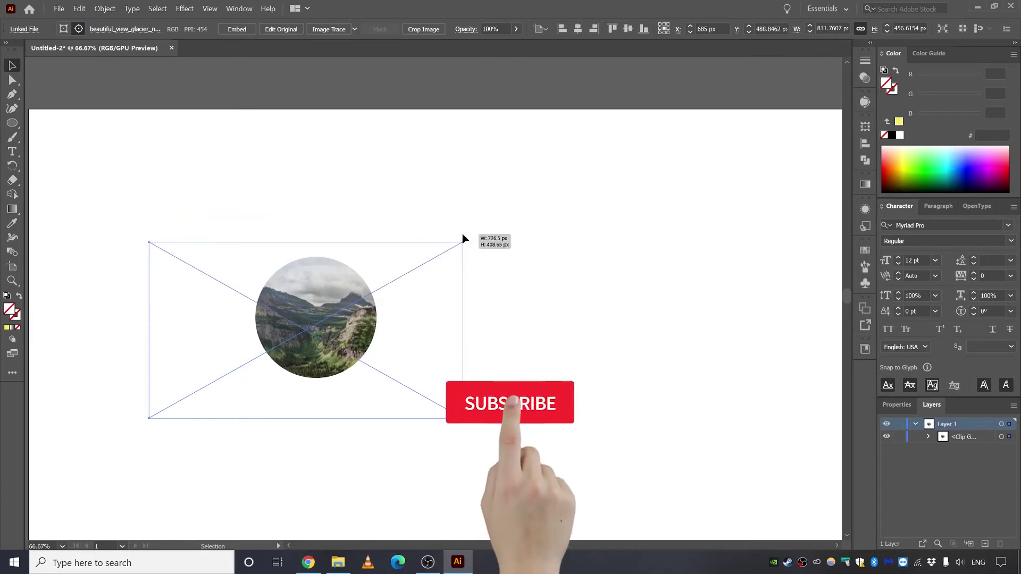
{"action": "left_click_drag", "start_coordinate": [149, 417], "coordinate": [188, 392]}
{"action": "left_click_drag", "start_coordinate": [288, 334], "coordinate": [315, 337]}
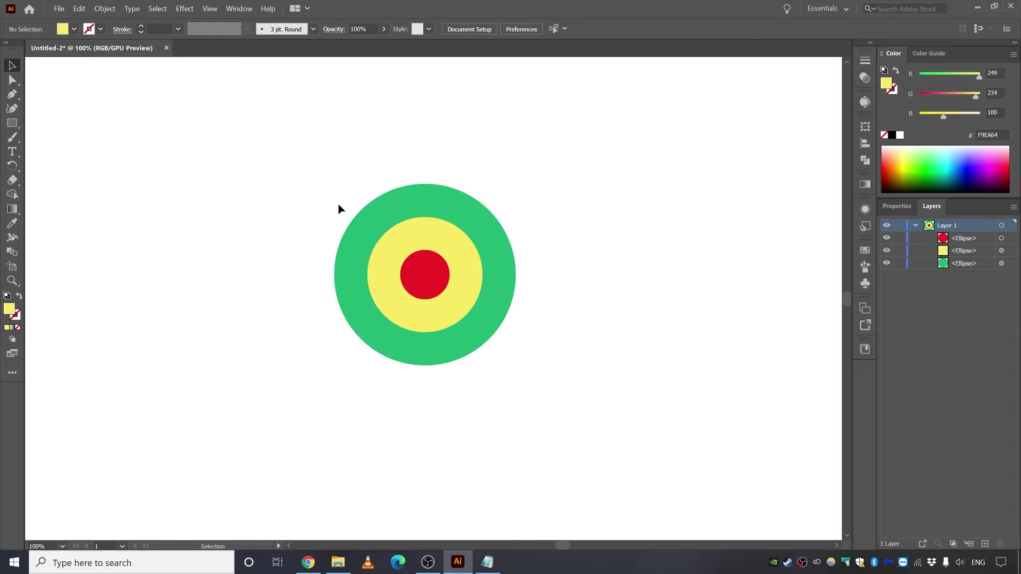
Draw a rectangle over the circles' lower half and erase it and the lower regions with Shape Builder.
{"action": "left_click_drag", "start_coordinate": [281, 162], "coordinate": [600, 425]}
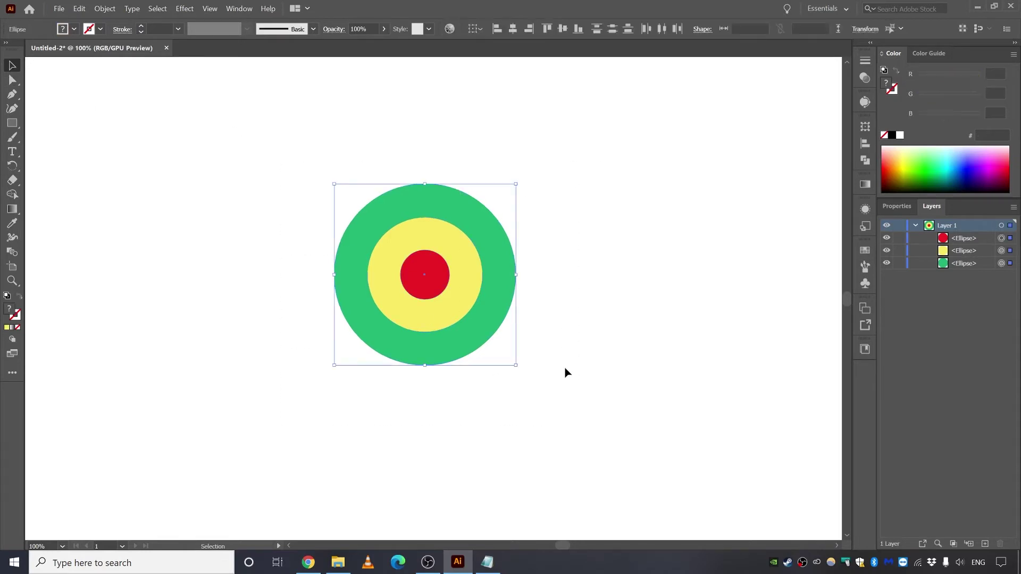
{"action": "left_click", "coordinate": [228, 237]}
{"action": "key", "text": "m"}
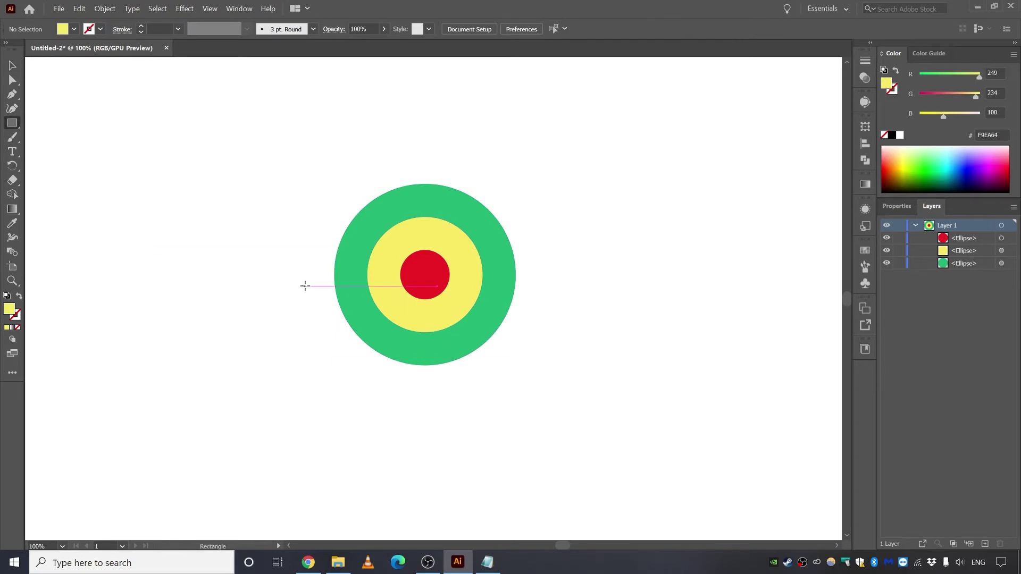
{"action": "left_click_drag", "start_coordinate": [306, 274], "coordinate": [551, 431]}
{"action": "key", "text": "v"}
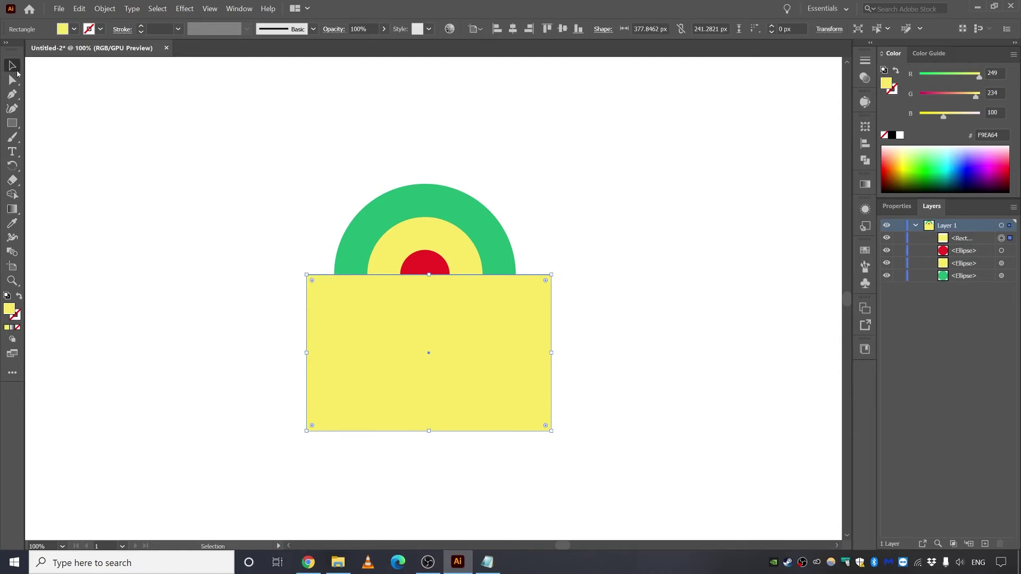
{"action": "left_click_drag", "start_coordinate": [230, 183], "coordinate": [611, 388]}
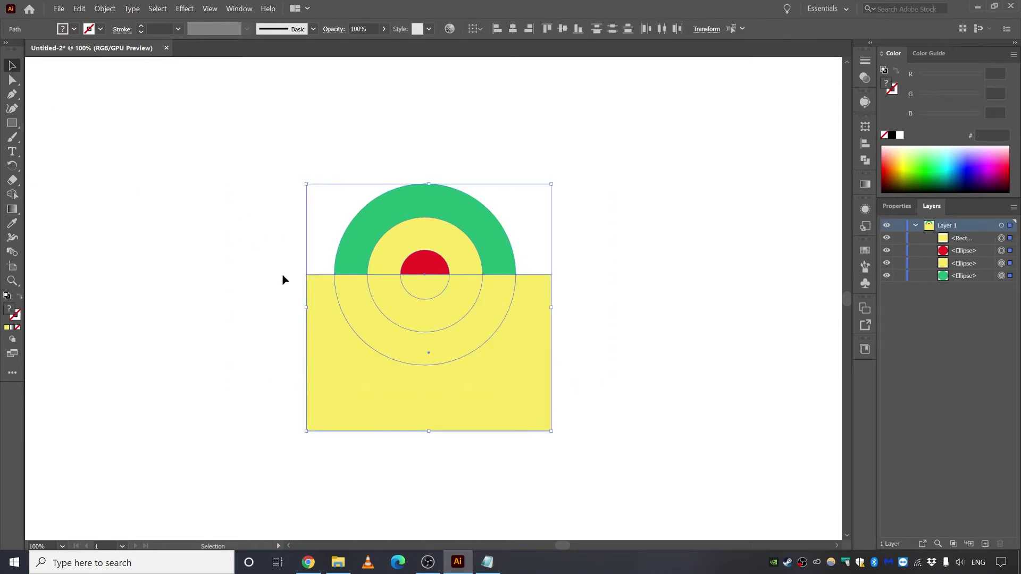
{"action": "left_click", "coordinate": [11, 194]}
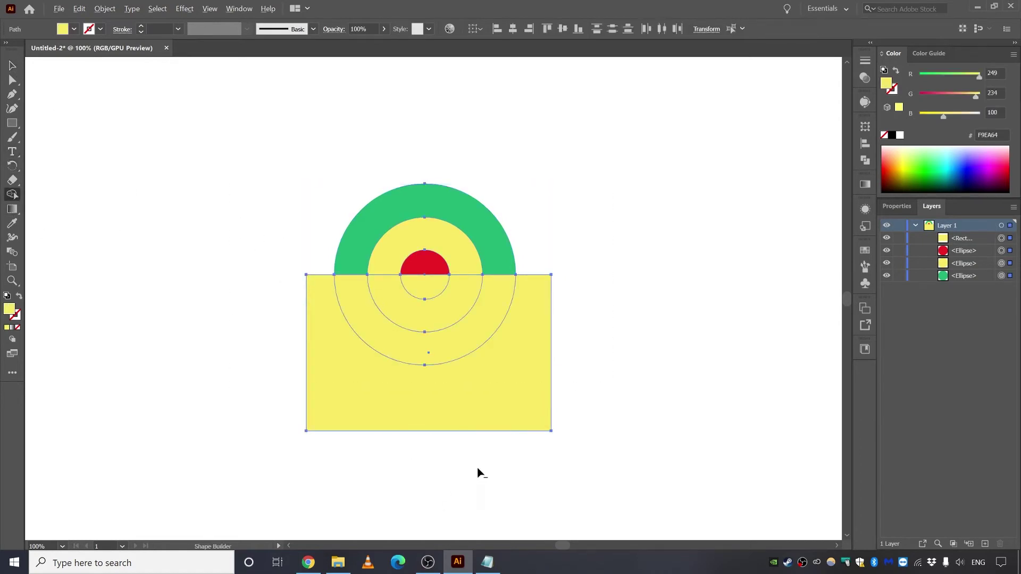
{"action": "left_click_drag", "start_coordinate": [477, 468], "coordinate": [427, 294]}
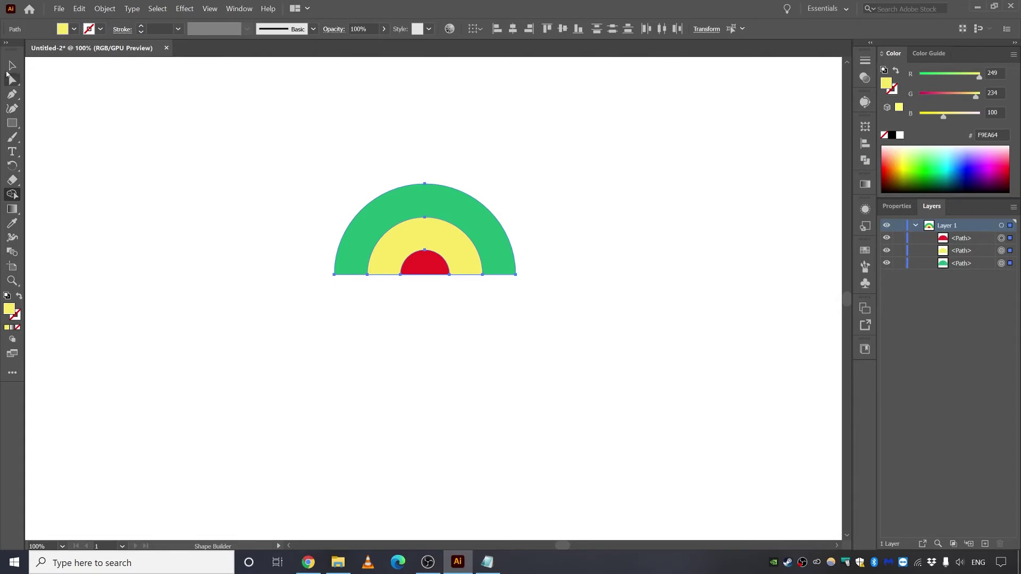
Give the three half circles a white stroke.
{"action": "left_click", "coordinate": [11, 65]}
{"action": "left_click", "coordinate": [101, 29]}
{"action": "left_click", "coordinate": [25, 49]}
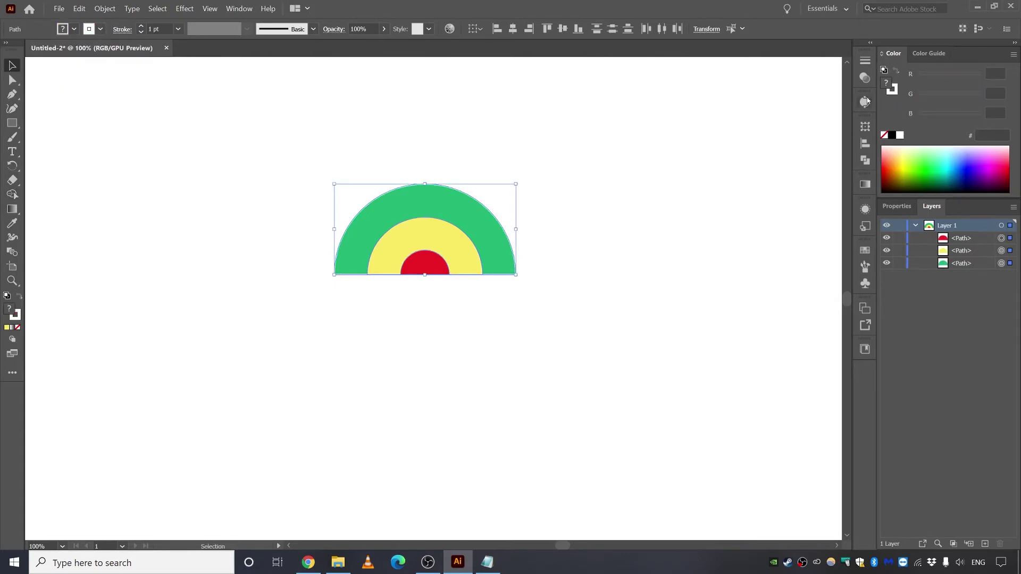
{"action": "left_click", "coordinate": [865, 60]}
{"action": "left_click", "coordinate": [787, 121]}
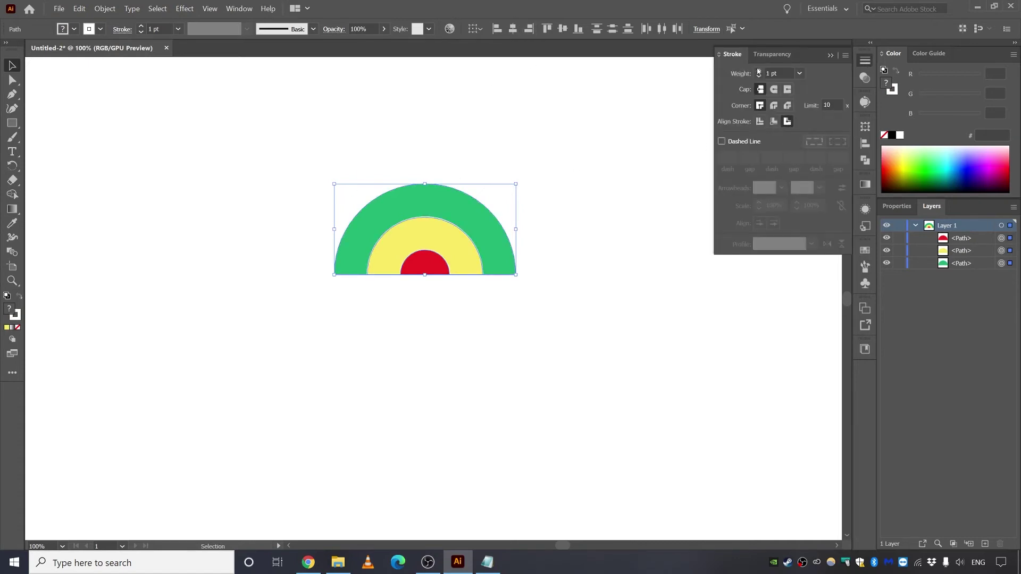
{"action": "left_click", "coordinate": [759, 70]}
{"action": "left_click", "coordinate": [759, 70]}
{"action": "left_click", "coordinate": [759, 71]}
{"action": "left_click", "coordinate": [759, 70]}
{"action": "left_click", "coordinate": [759, 70]}
{"action": "left_click", "coordinate": [759, 70]}
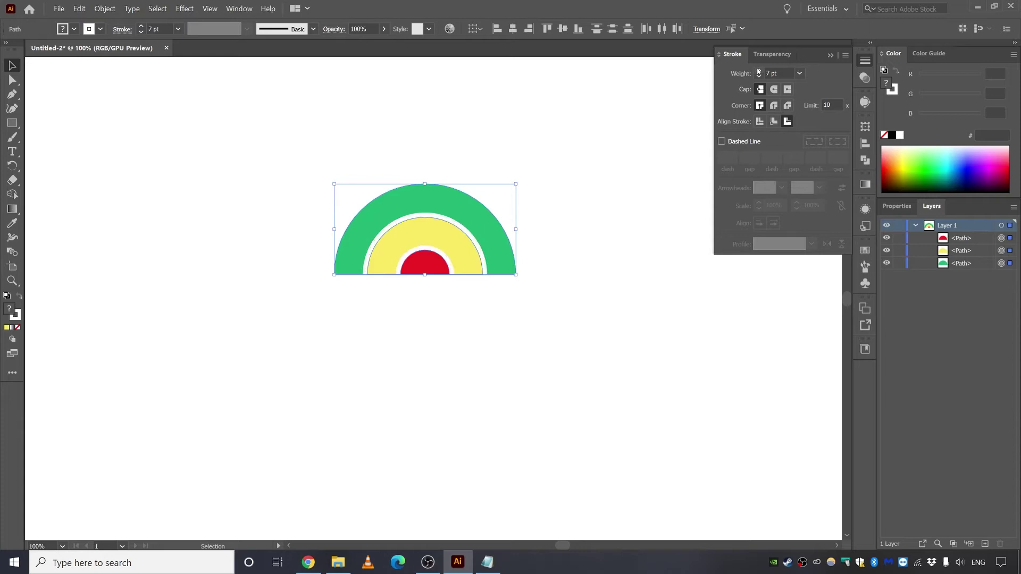
{"action": "left_click", "coordinate": [312, 273]}
{"action": "scroll", "coordinate": [312, 273], "scroll_direction": "down", "scroll_amount": 1}
{"action": "scroll", "coordinate": [543, 201], "scroll_direction": "up", "scroll_amount": 2}
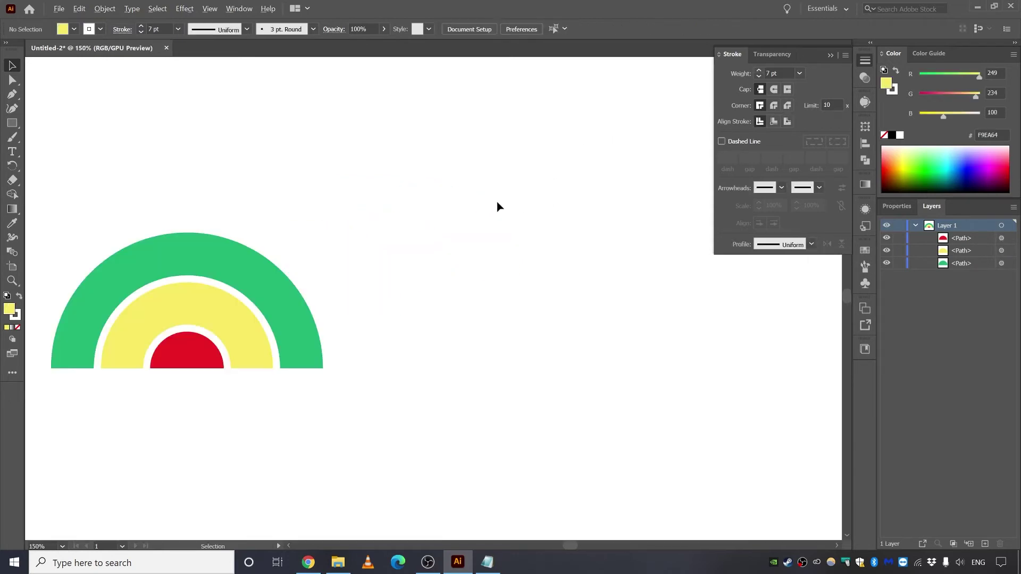
{"action": "scroll", "coordinate": [496, 204], "scroll_direction": "down", "scroll_amount": 1}
Type 'SUN' as a new text object and place it beside the half-sun arcs.
{"action": "left_click_drag", "start_coordinate": [150, 174], "coordinate": [452, 369]}
{"action": "left_click", "coordinate": [432, 372]}
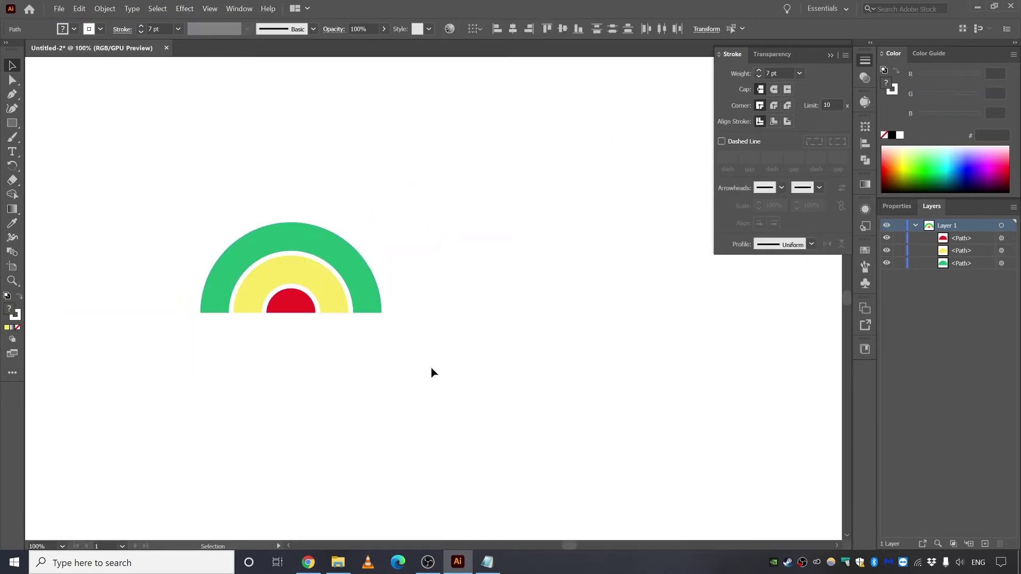
{"action": "left_click", "coordinate": [12, 152]}
{"action": "left_click", "coordinate": [429, 285]}
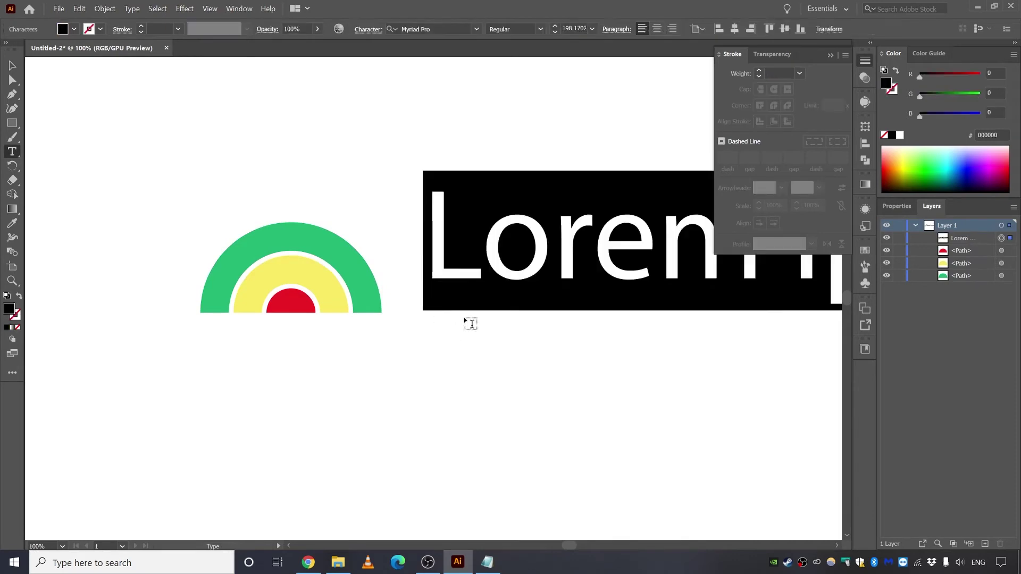
{"action": "type", "text": "SUN"}
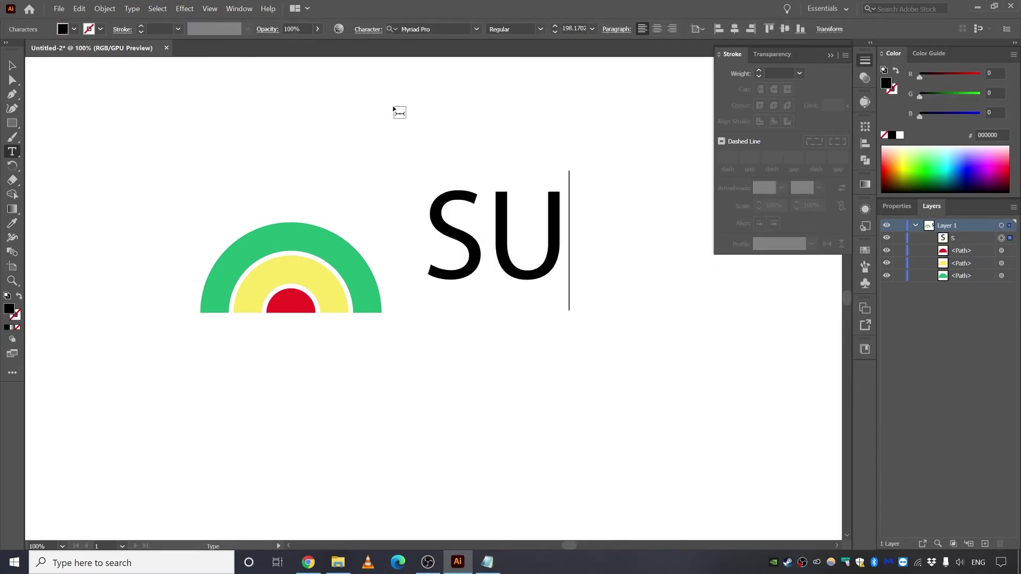
{"action": "left_click", "coordinate": [13, 65]}
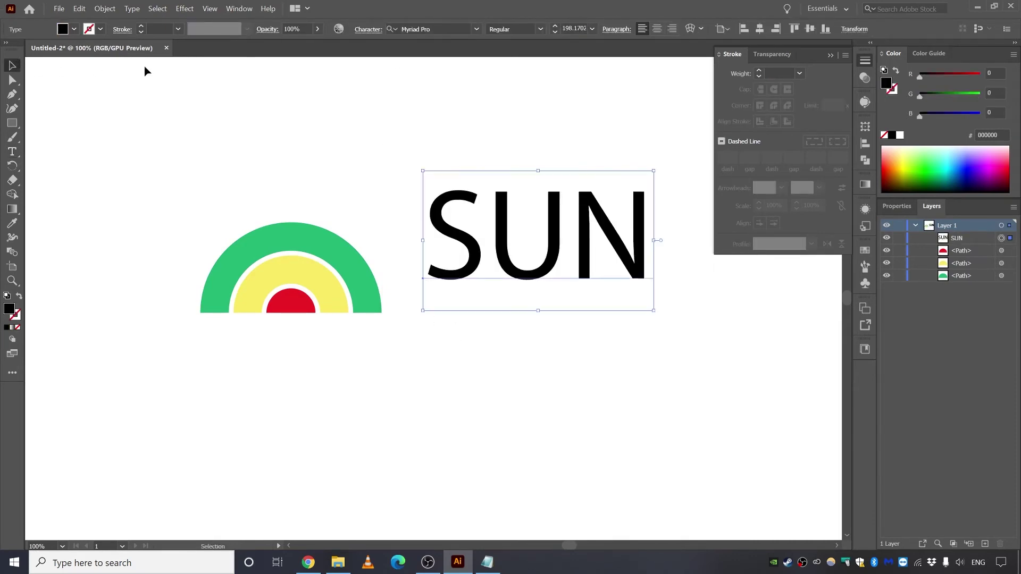
{"action": "left_click_drag", "start_coordinate": [448, 255], "coordinate": [431, 282]}
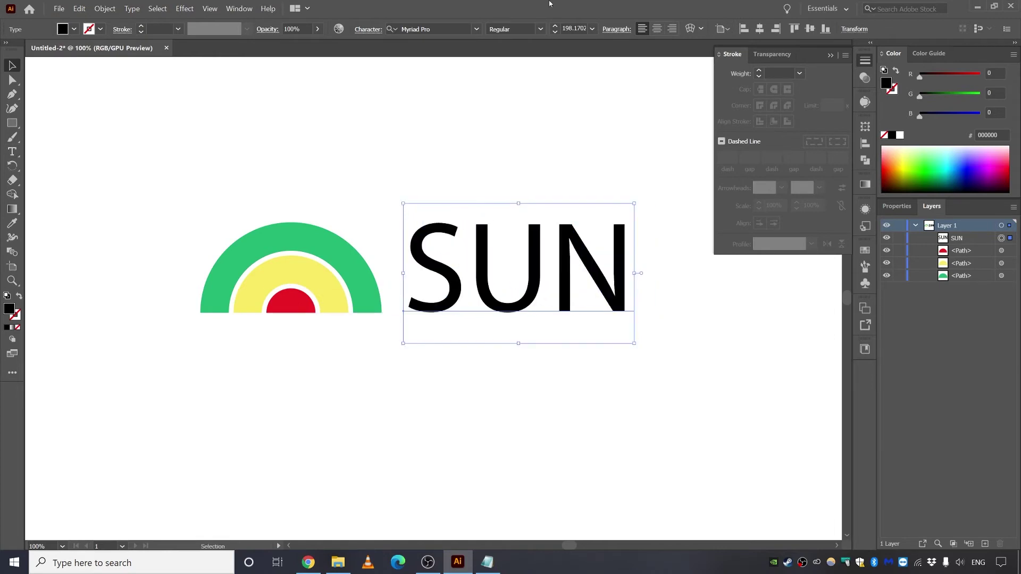
Make SUN bold, fill it with the green arc's colour, and remove its stroke.
{"action": "left_click", "coordinate": [540, 29]}
{"action": "left_click", "coordinate": [515, 147]}
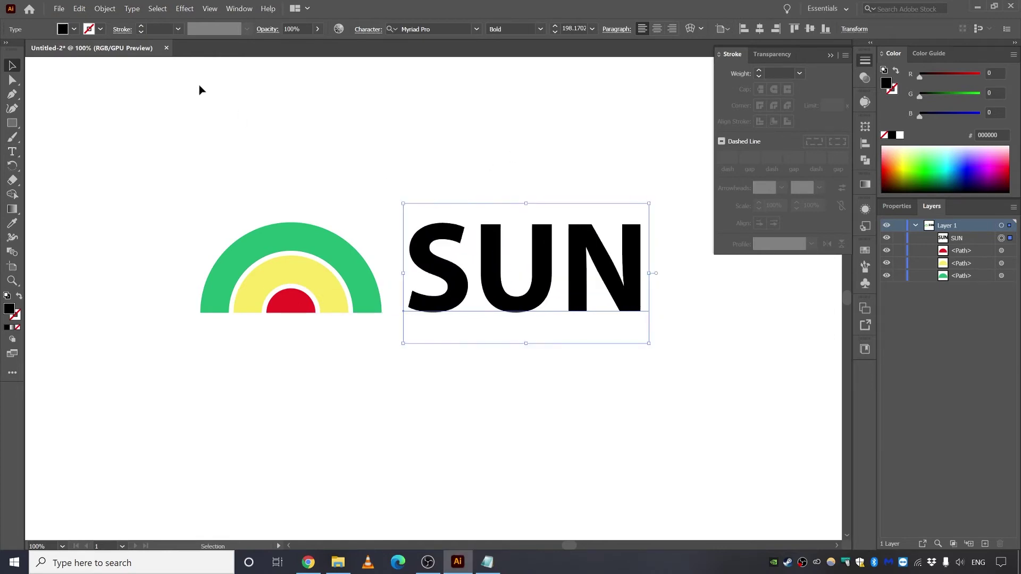
{"action": "key", "text": "i"}
{"action": "left_click", "coordinate": [342, 244]}
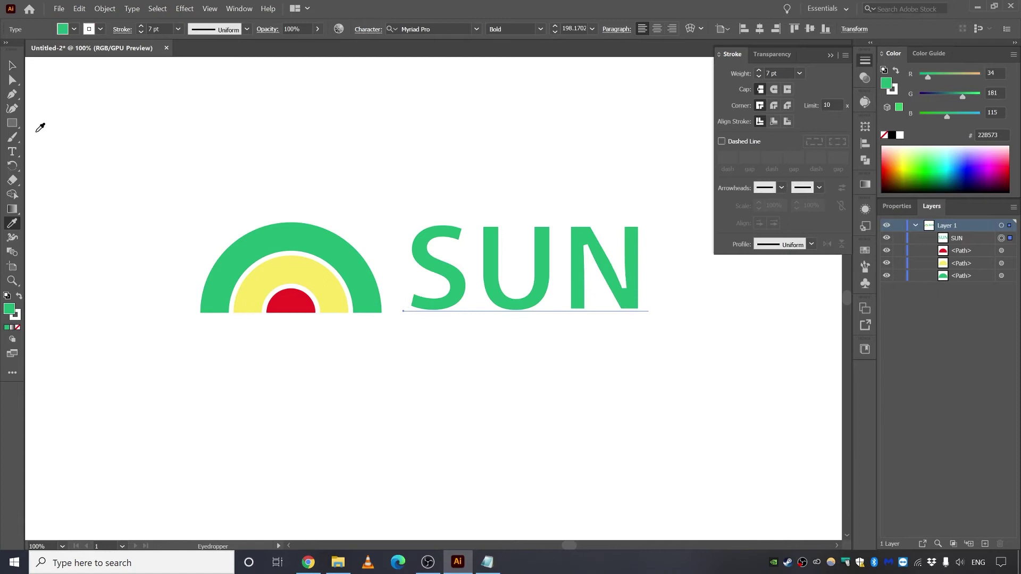
{"action": "left_click", "coordinate": [11, 65]}
{"action": "left_click", "coordinate": [101, 29]}
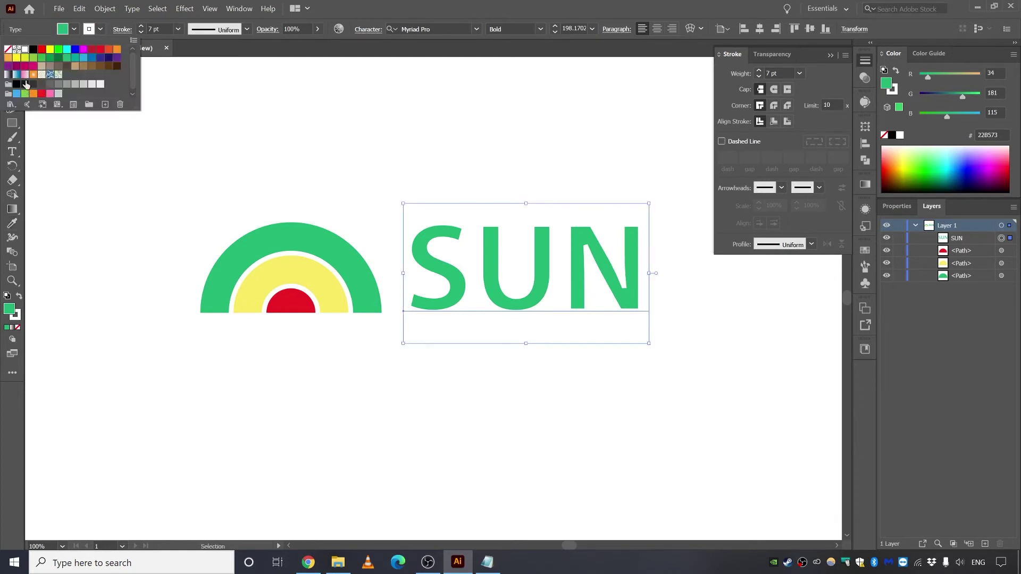
{"action": "left_click", "coordinate": [8, 48]}
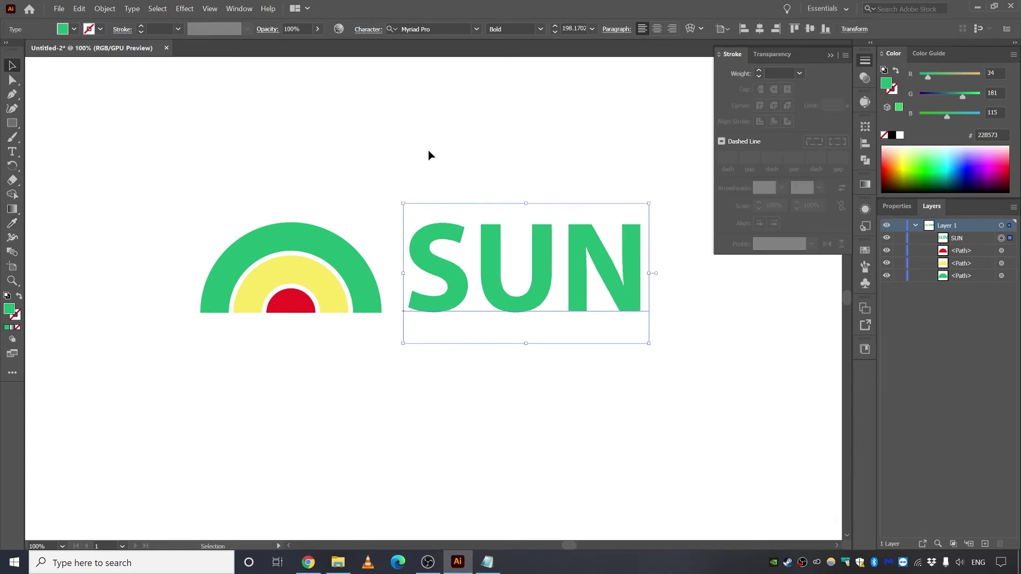
{"action": "key", "text": "ctrl+shift+a"}
{"action": "scroll", "coordinate": [463, 262], "scroll_direction": "down", "scroll_amount": 1}
Undo the SUN text and arc cuts to restore the full green, yellow and red circles.
{"action": "left_click", "coordinate": [441, 319]}
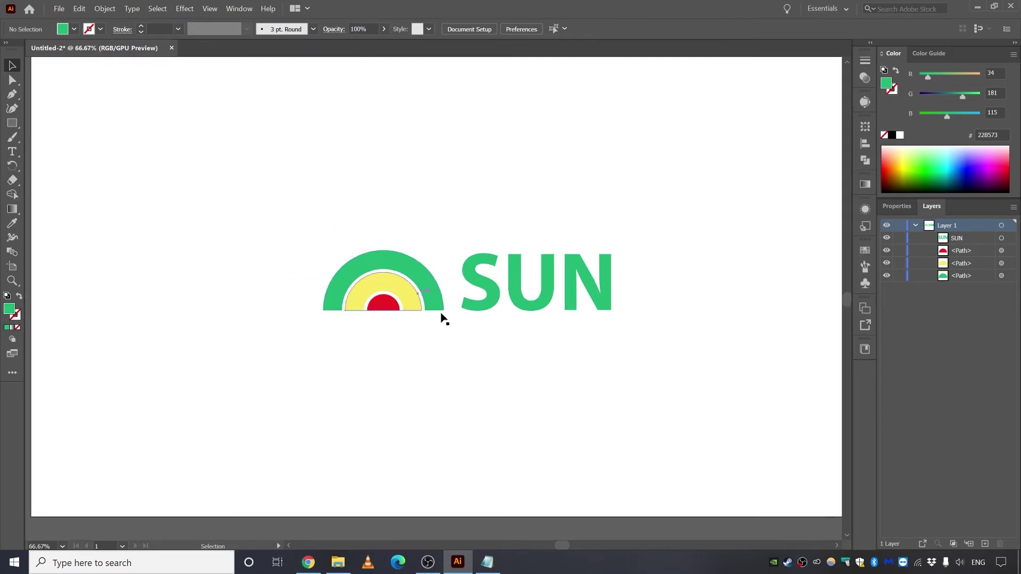
{"action": "left_click_drag", "start_coordinate": [663, 228], "coordinate": [253, 380]}
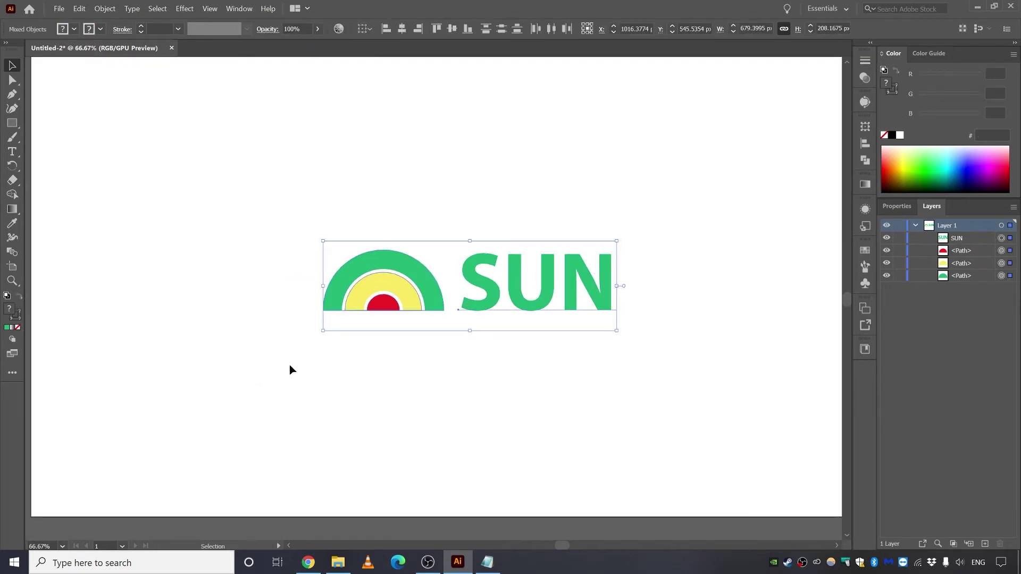
{"action": "left_click", "coordinate": [453, 364]}
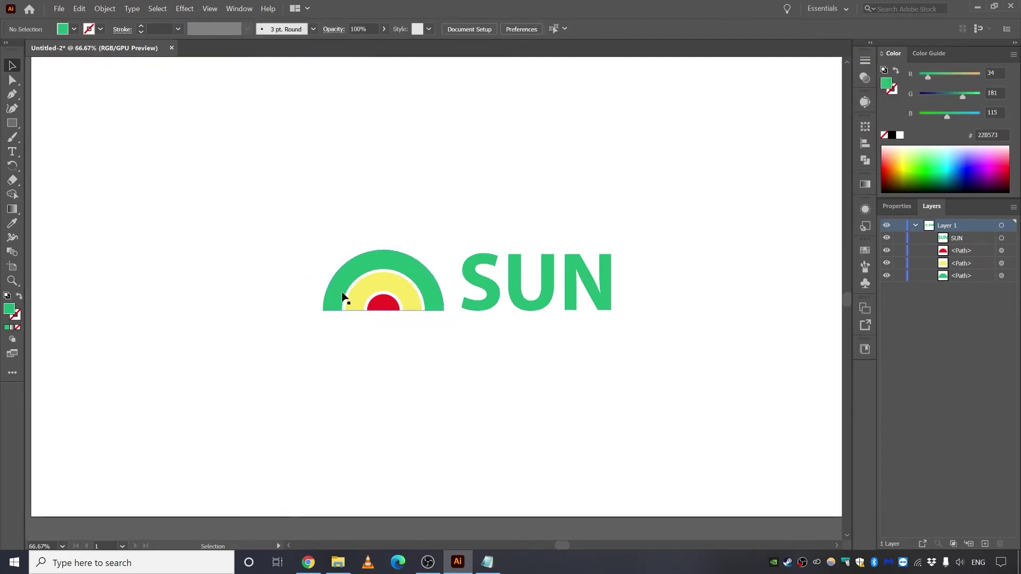
{"action": "left_click_drag", "start_coordinate": [289, 226], "coordinate": [431, 357]}
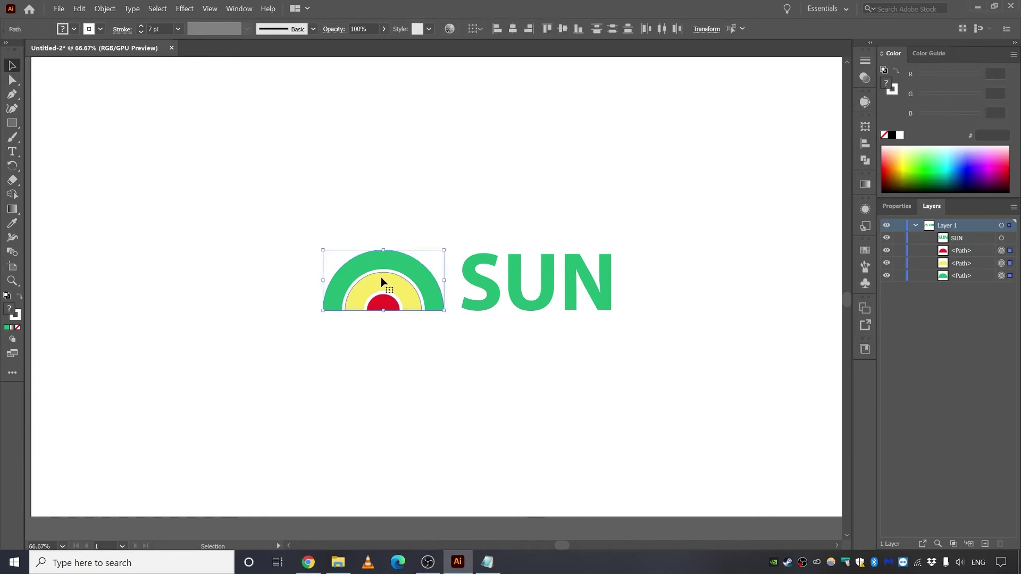
{"action": "left_click", "coordinate": [310, 215]}
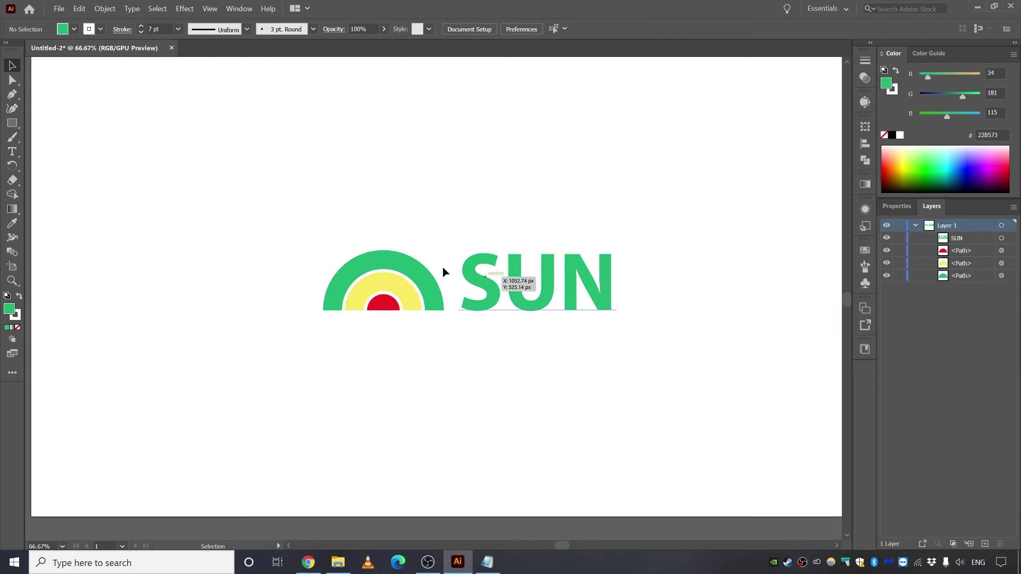
{"action": "key", "text": "ctrl+z"}
{"action": "key", "text": "ctrl+z"}
{"action": "key", "text": "ctrl+z"}
{"action": "key", "text": "ctrl+z"}
{"action": "key", "text": "ctrl+z"}
{"action": "key", "text": "ctrl+z"}
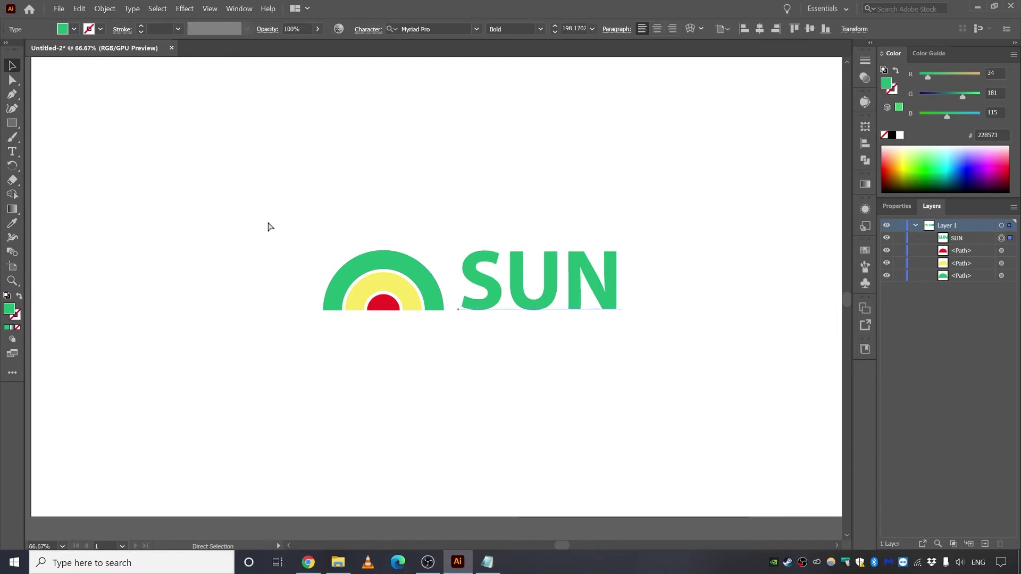
{"action": "key", "text": "ctrl+z"}
{"action": "key", "text": "ctrl+z"}
{"action": "key", "text": "ctrl+z"}
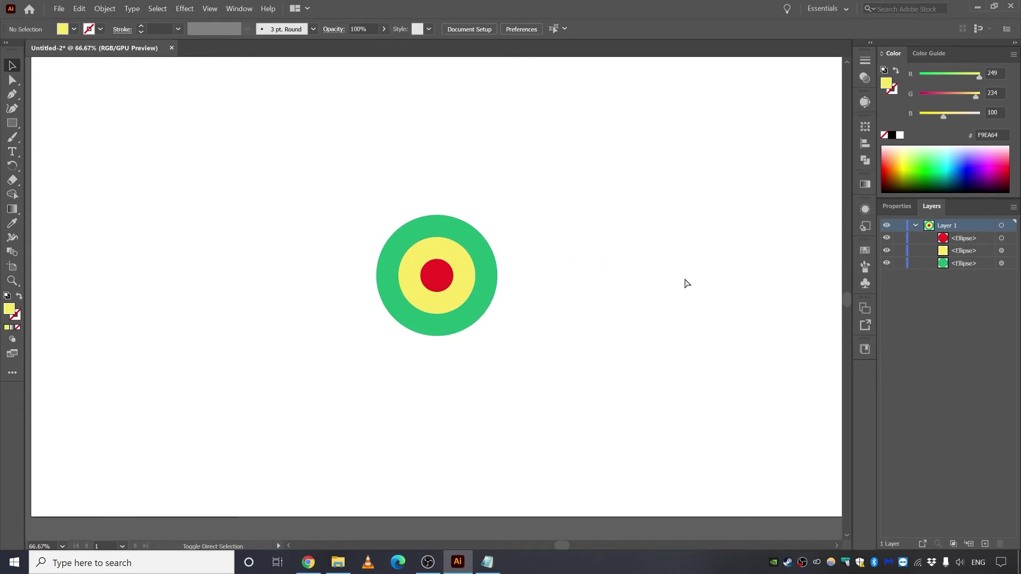
Redo the edits to bring back the SUN logo, then select SUN with all three arcs.
{"action": "key", "text": "ctrl+shift+z"}
{"action": "key", "text": "ctrl+shift+z"}
{"action": "key", "text": "ctrl+shift+z"}
{"action": "key", "text": "ctrl+shift+z"}
{"action": "key", "text": "ctrl+shift+z"}
{"action": "key", "text": "ctrl+shift+z"}
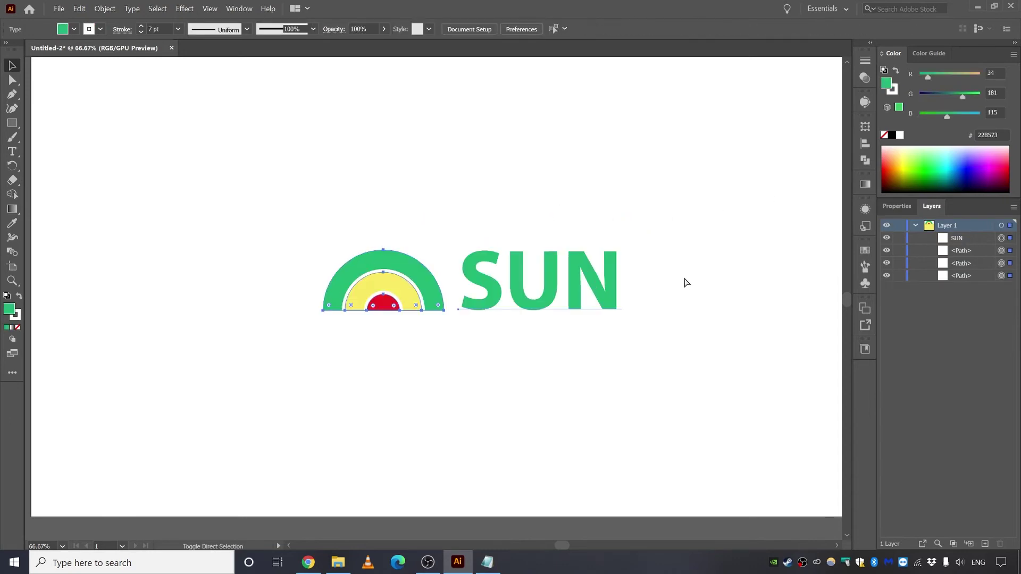
{"action": "left_click", "coordinate": [481, 181]}
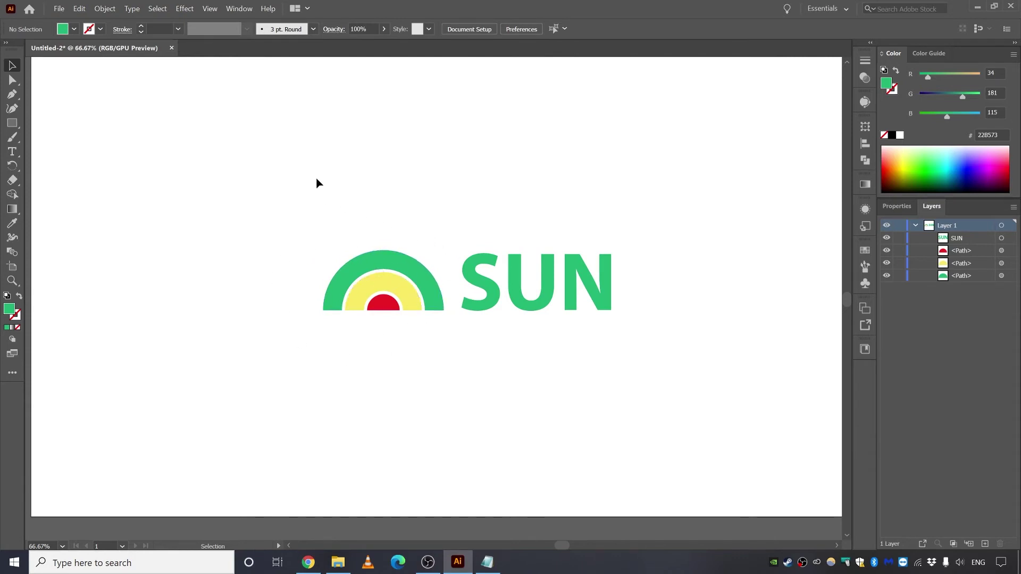
{"action": "left_click_drag", "start_coordinate": [273, 180], "coordinate": [674, 377]}
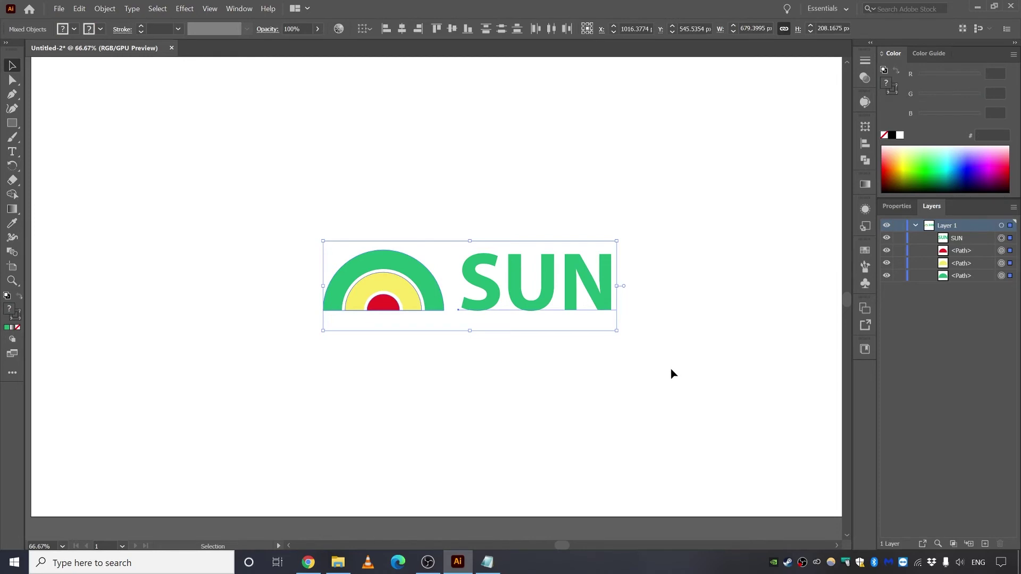
{"action": "key", "text": "a"}
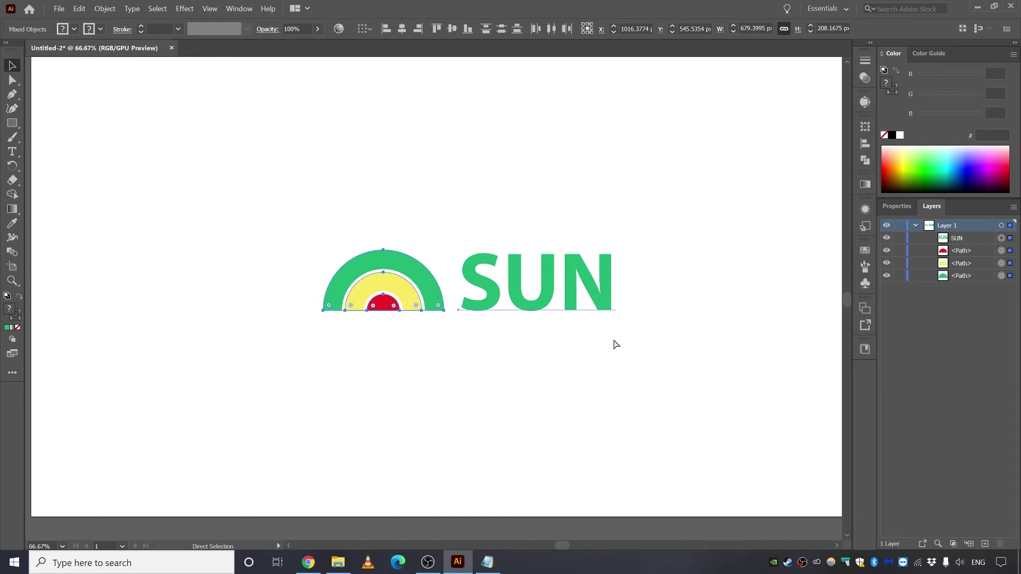
{"action": "key", "text": "v"}
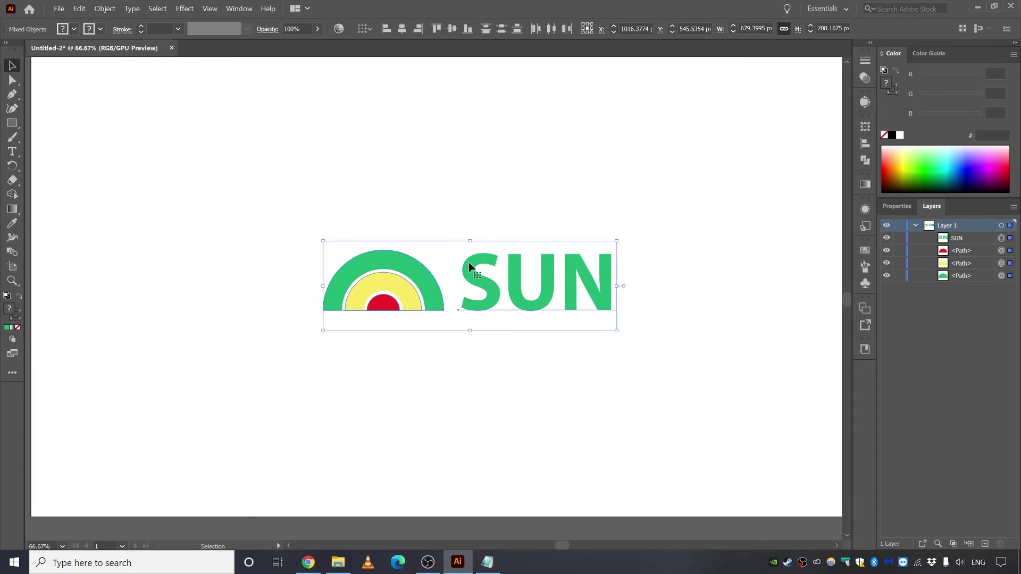
Return to the three plain circles, bring the SUN logo back beside them, and move everything lower.
{"action": "key", "text": "ctrl+z"}
{"action": "key", "text": "ctrl+z"}
{"action": "key", "text": "ctrl+z"}
{"action": "key", "text": "ctrl+z"}
{"action": "key", "text": "ctrl+z"}
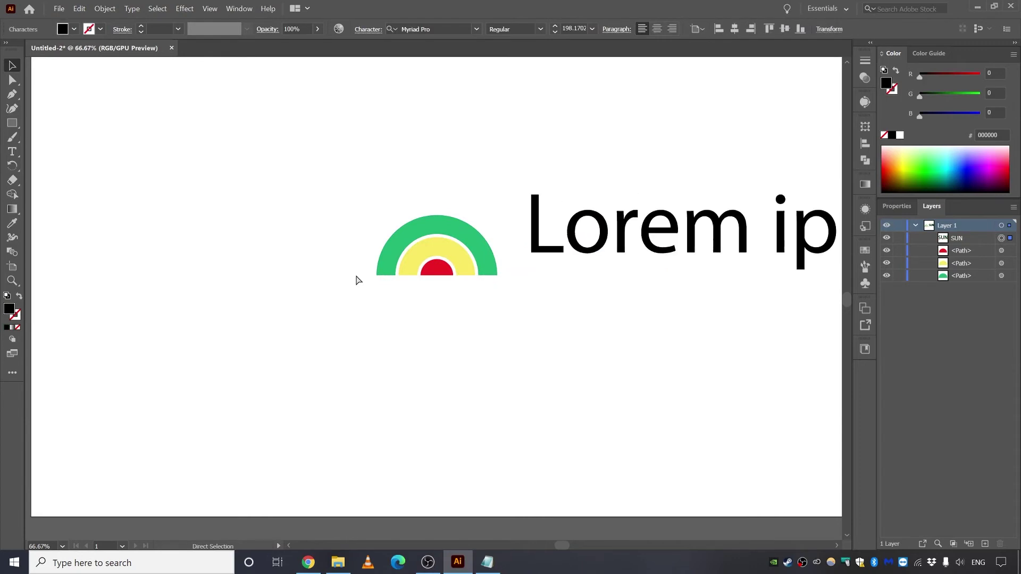
{"action": "key", "text": "ctrl+z"}
{"action": "key", "text": "ctrl+z"}
{"action": "key", "text": "ctrl+z"}
{"action": "key", "text": "ctrl+z"}
{"action": "key", "text": "ctrl+z"}
{"action": "key", "text": "ctrl+z"}
{"action": "key", "text": "ctrl+z"}
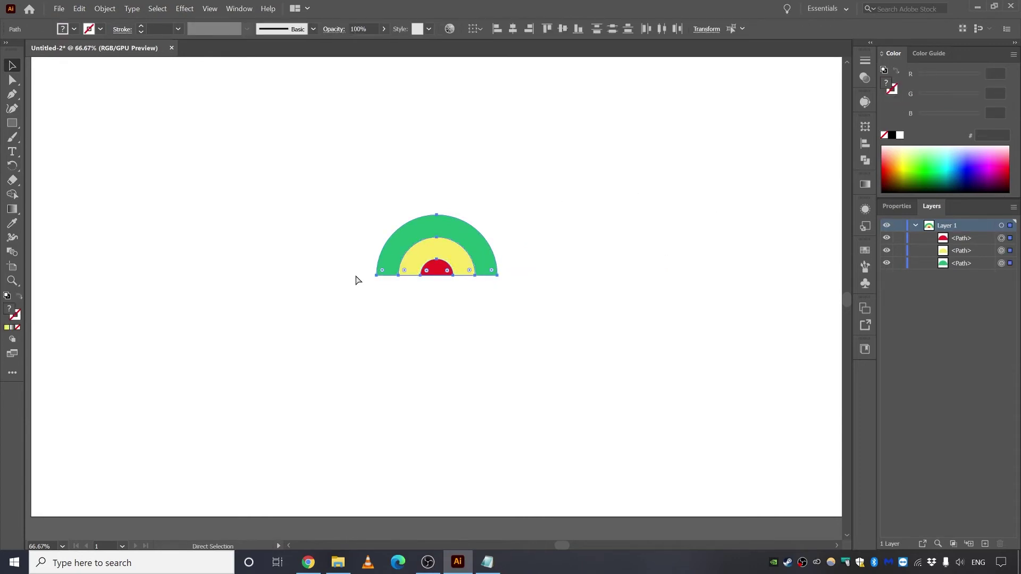
{"action": "key", "text": "ctrl+z"}
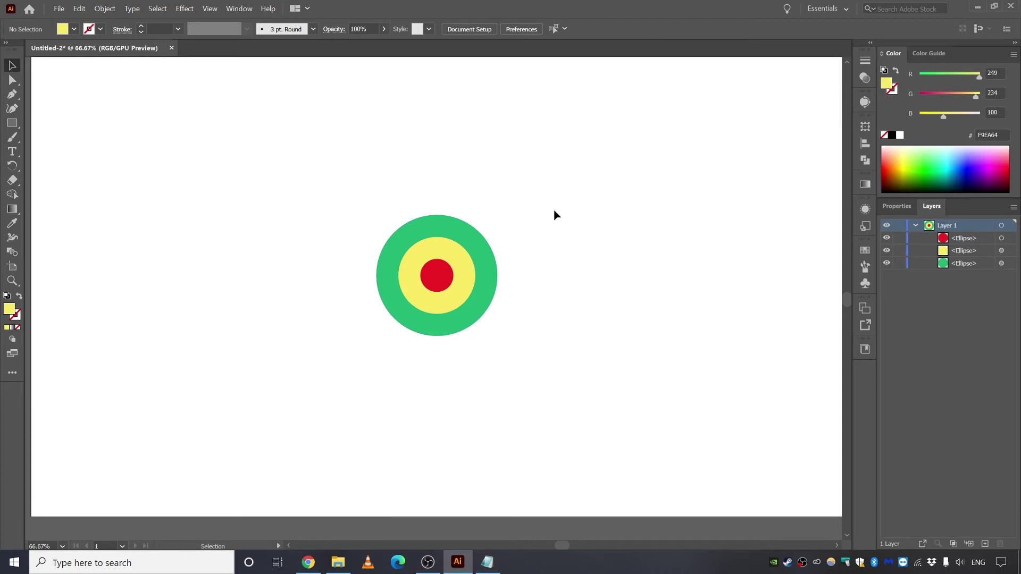
{"action": "key", "text": "ctrl+shift+z"}
{"action": "key", "text": "ctrl+shift+z"}
{"action": "key", "text": "ctrl+shift+z"}
{"action": "key", "text": "ctrl+shift+z"}
{"action": "key", "text": "ctrl+shift+z"}
{"action": "key", "text": "ctrl+shift+z"}
{"action": "key", "text": "ctrl+shift+z"}
{"action": "key", "text": "ctrl+shift+z"}
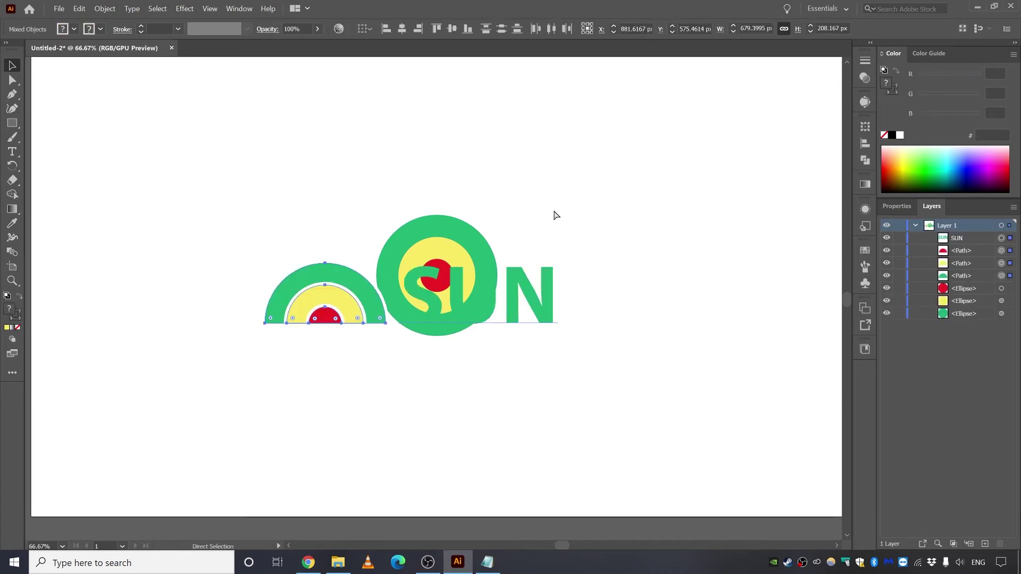
{"action": "left_click_drag", "start_coordinate": [484, 308], "coordinate": [537, 145]}
{"action": "left_click_drag", "start_coordinate": [655, 94], "coordinate": [222, 353]}
{"action": "left_click_drag", "start_coordinate": [467, 222], "coordinate": [440, 309]}
{"action": "left_click", "coordinate": [607, 280]}
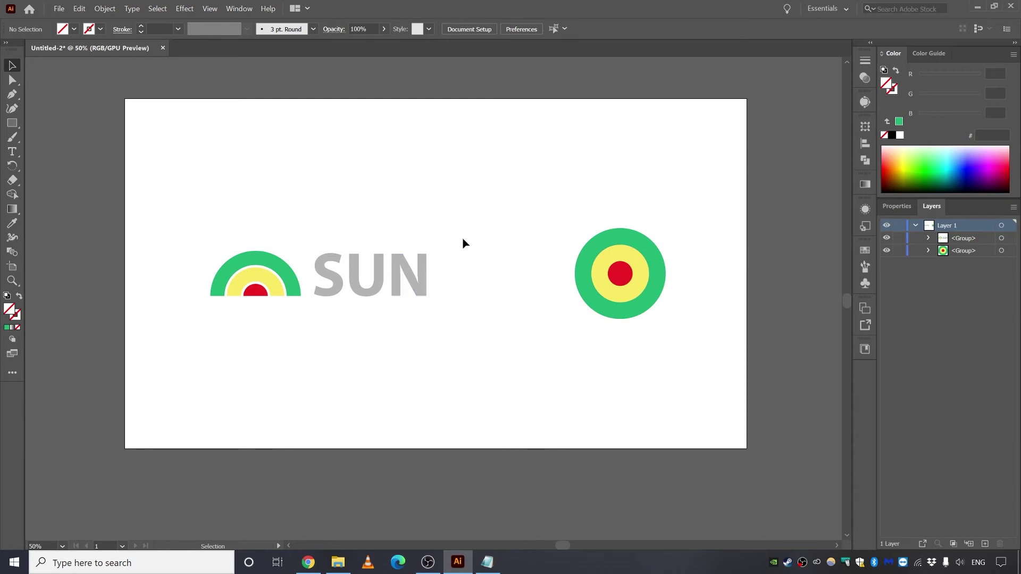
Draw a long thin red-filled bar above the right-hand circle.
{"action": "left_click", "coordinate": [15, 123]}
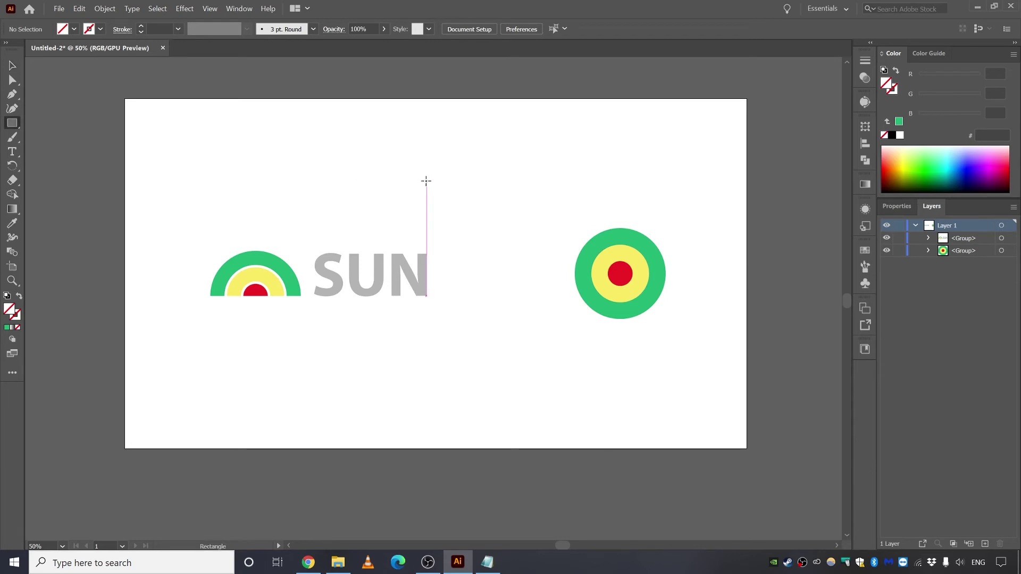
{"action": "left_click_drag", "start_coordinate": [426, 180], "coordinate": [747, 208]}
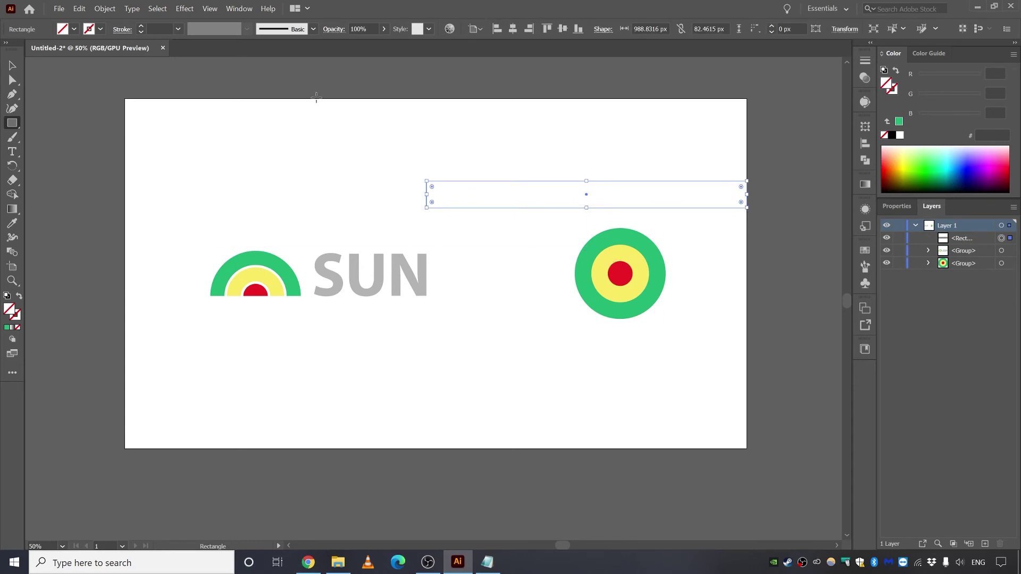
{"action": "left_click", "coordinate": [74, 29]}
{"action": "left_click", "coordinate": [41, 49]}
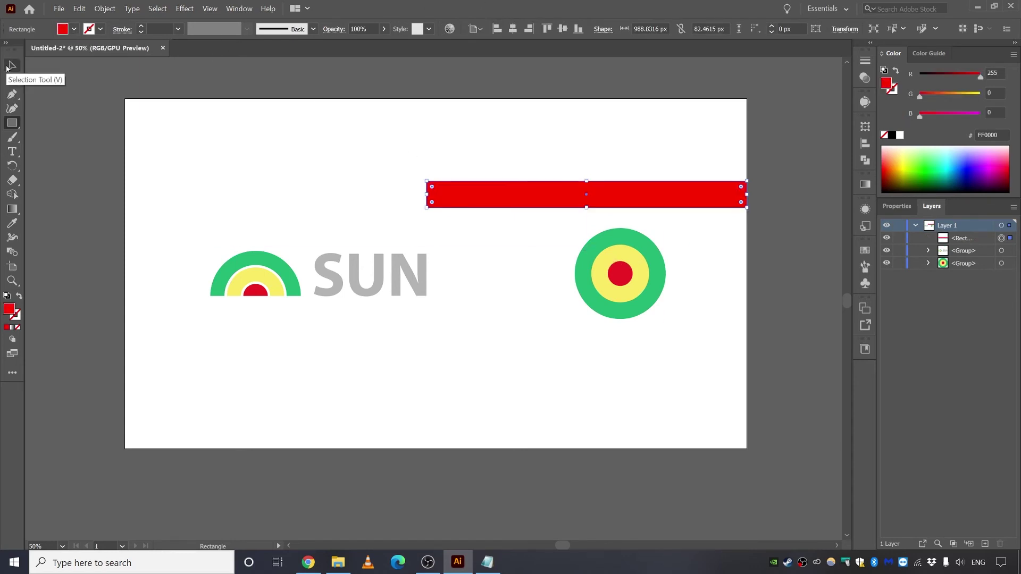
Centre the circle group horizontally on the red bar, then select the bar.
{"action": "left_click", "coordinate": [7, 68]}
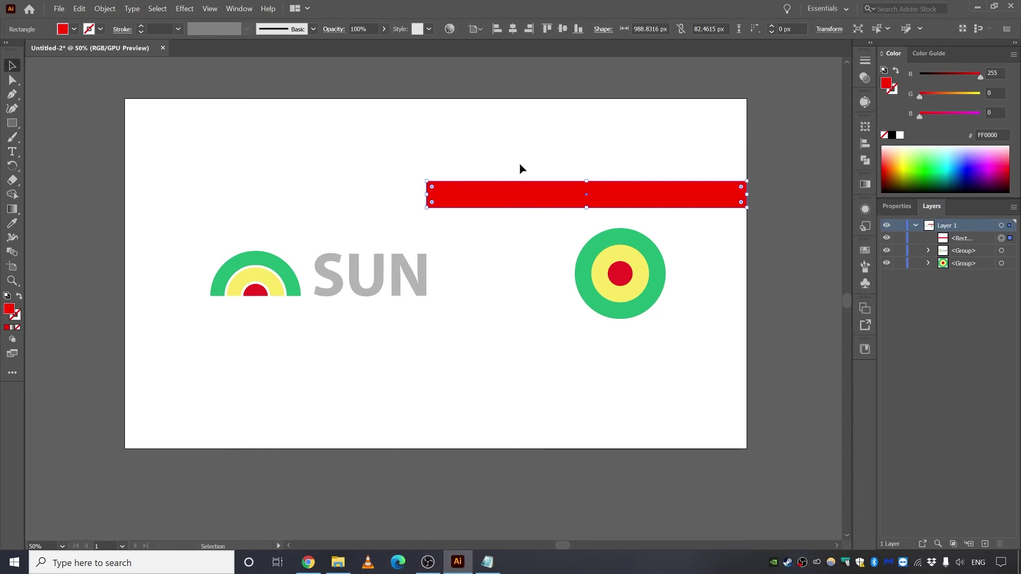
{"action": "left_click_drag", "start_coordinate": [610, 242], "coordinate": [696, 369]}
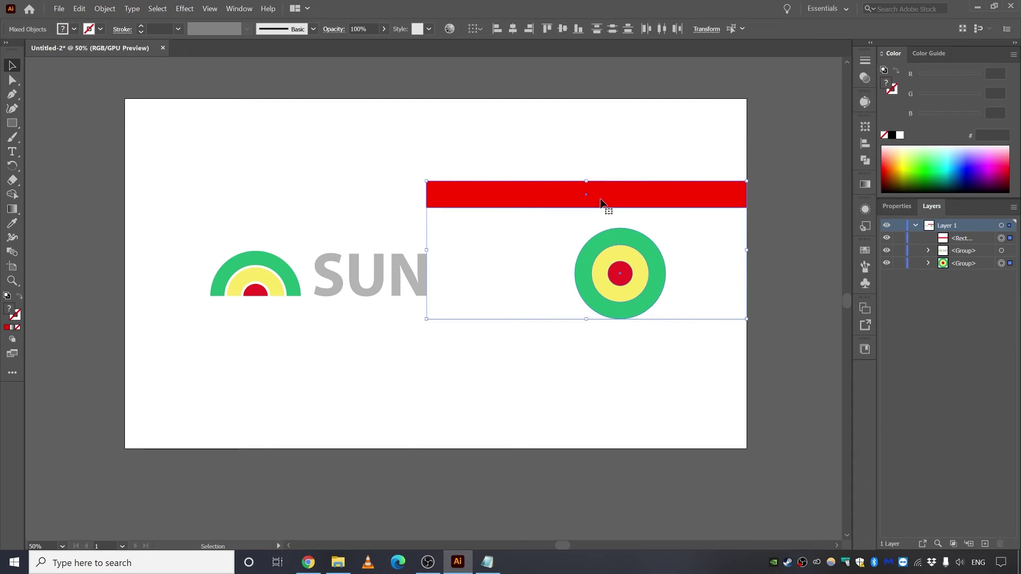
{"action": "left_click", "coordinate": [619, 202]}
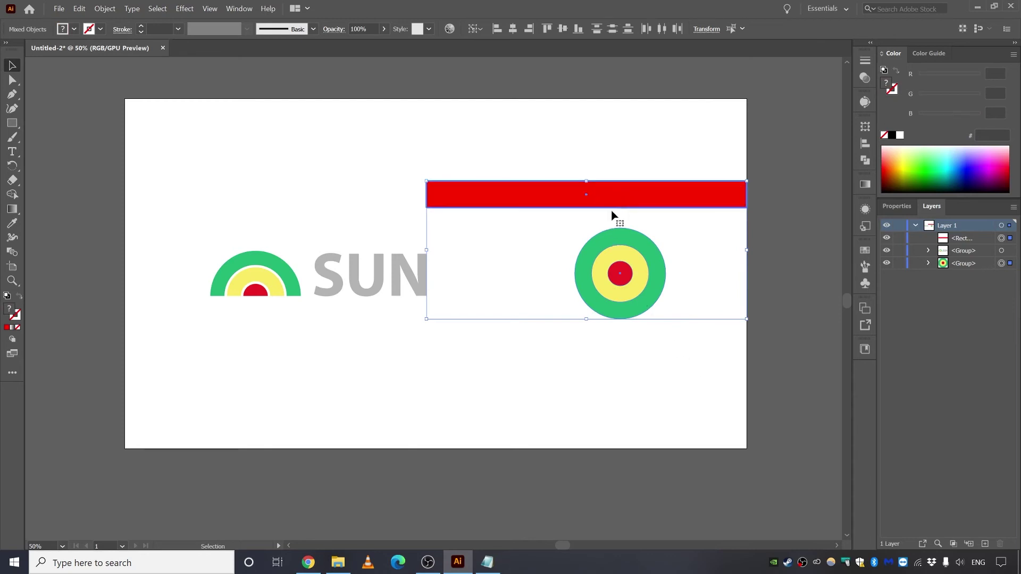
{"action": "left_click", "coordinate": [513, 29]}
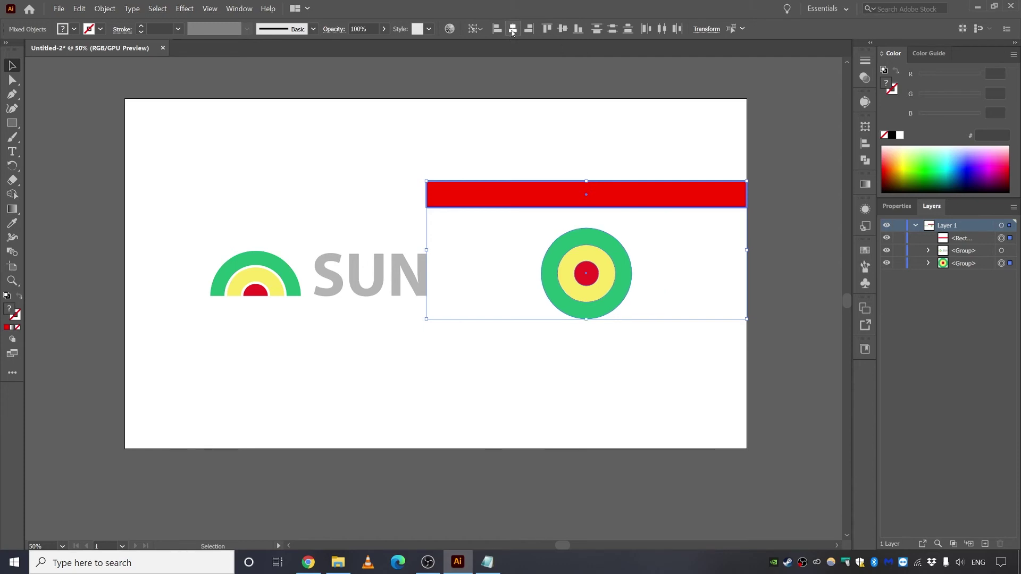
{"action": "left_click", "coordinate": [635, 155]}
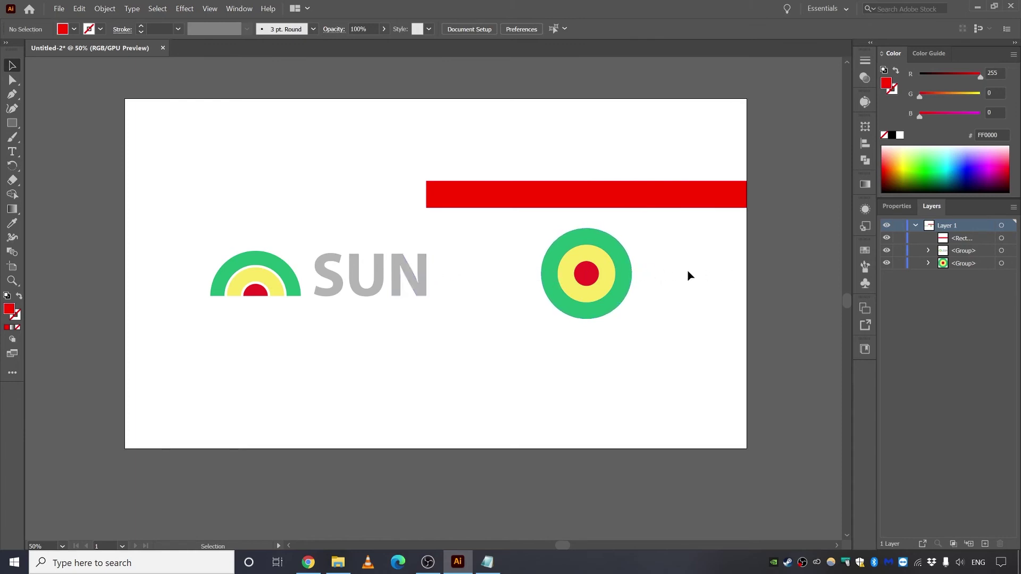
{"action": "left_click", "coordinate": [566, 195]}
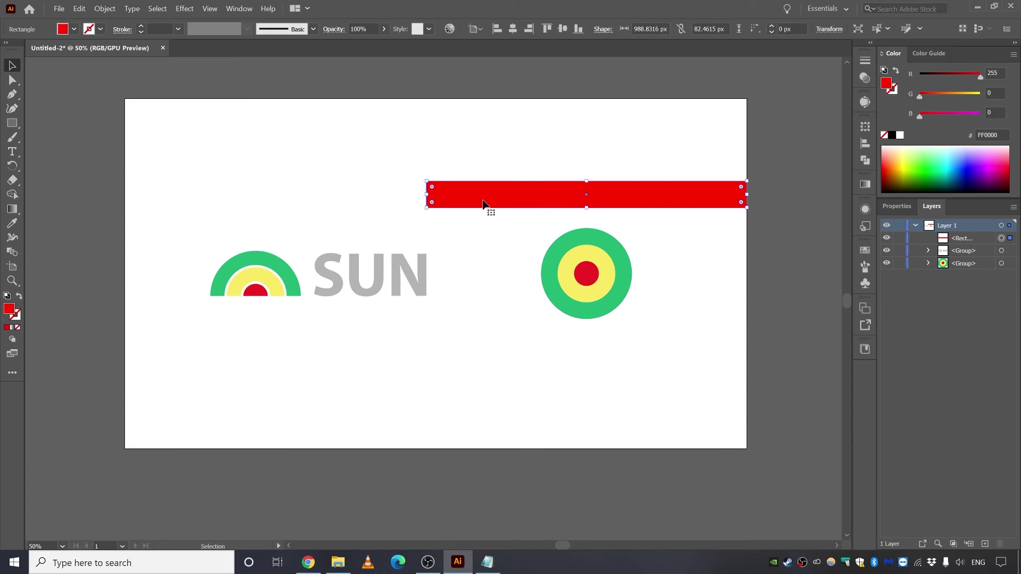
Delete the red bar, then try removing the non-yellow circles and undo that attempt.
{"action": "key", "text": "Delete"}
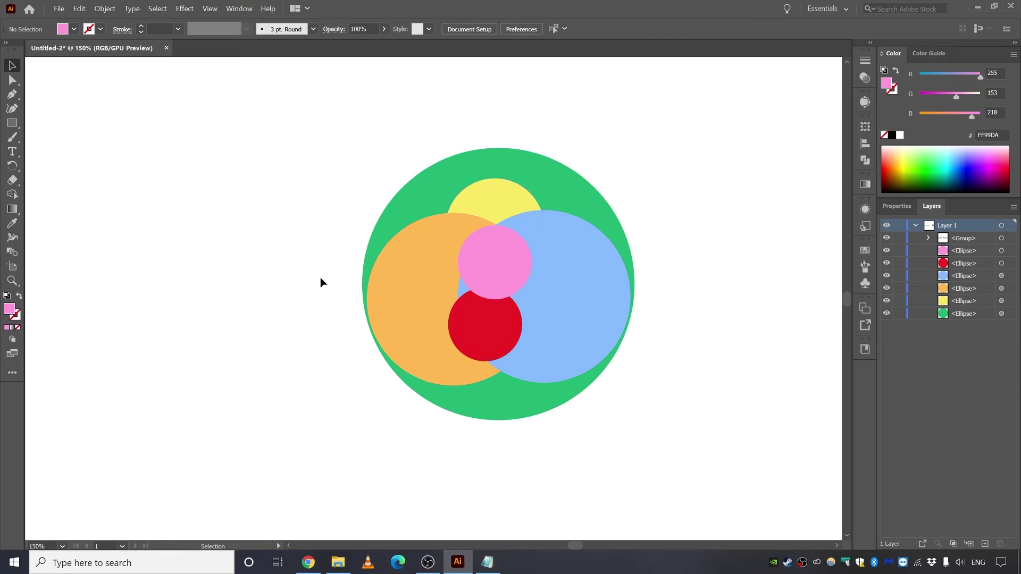
{"action": "left_click_drag", "start_coordinate": [321, 278], "coordinate": [498, 374]}
{"action": "left_click_drag", "start_coordinate": [574, 418], "coordinate": [653, 430]}
{"action": "left_click_drag", "start_coordinate": [524, 309], "coordinate": [253, 272]}
{"action": "key", "text": "Delete"}
{"action": "key", "text": "ctrl+z"}
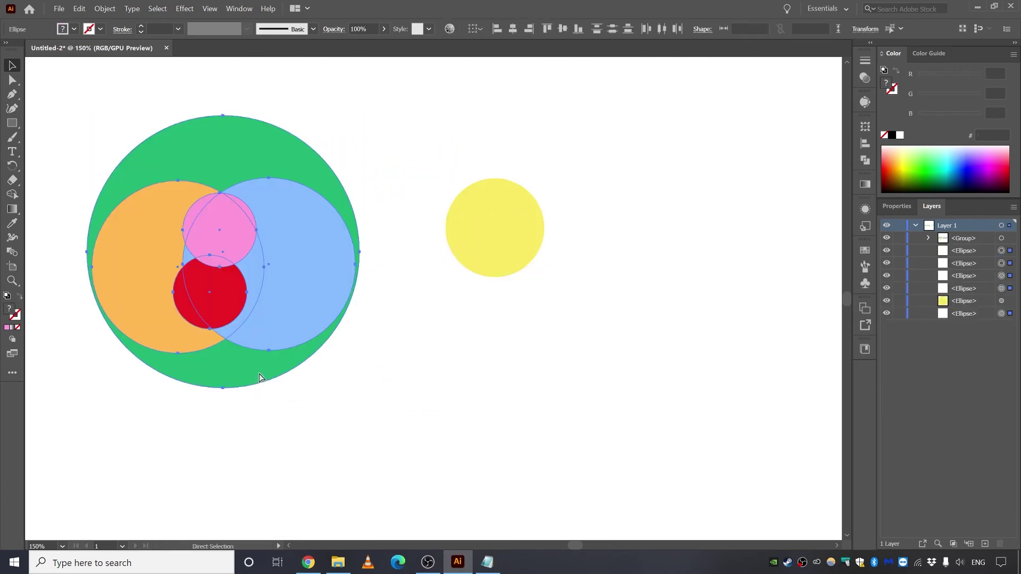
{"action": "key", "text": "ctrl+z"}
Select every circle except the yellow one and delete them.
{"action": "left_click", "coordinate": [196, 228]}
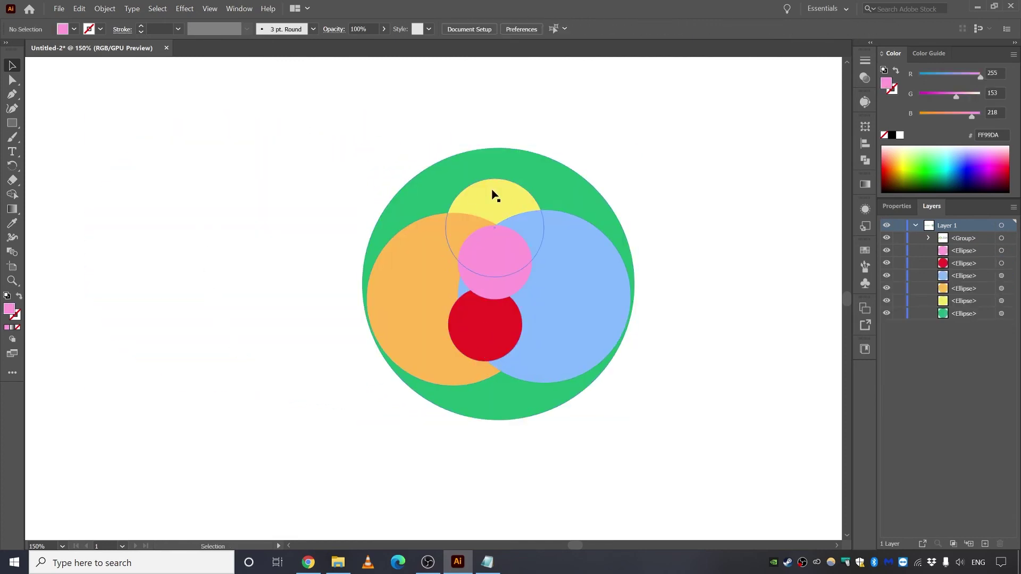
{"action": "left_click", "coordinate": [493, 195]}
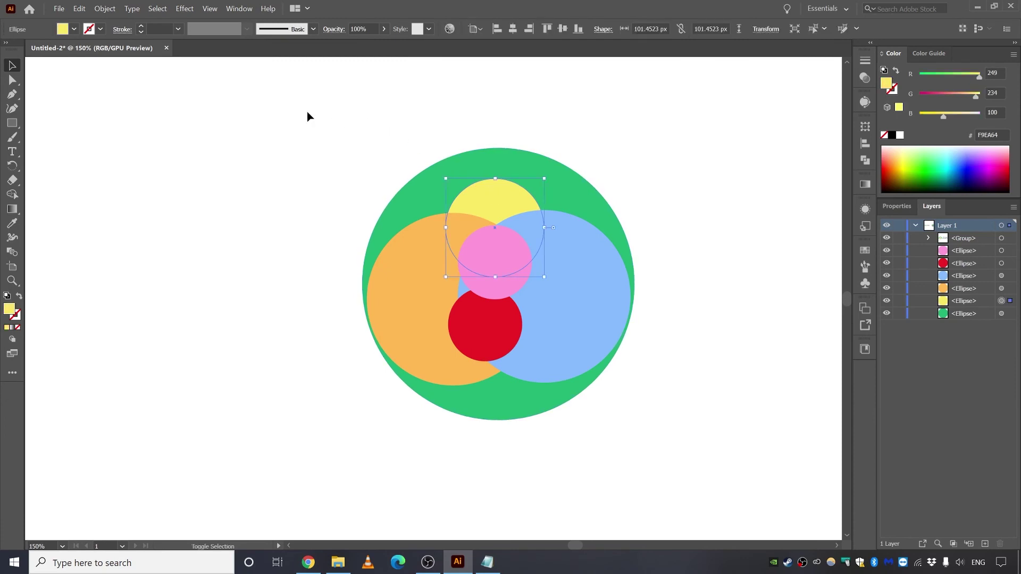
{"action": "left_click_drag", "start_coordinate": [306, 108], "coordinate": [698, 461]}
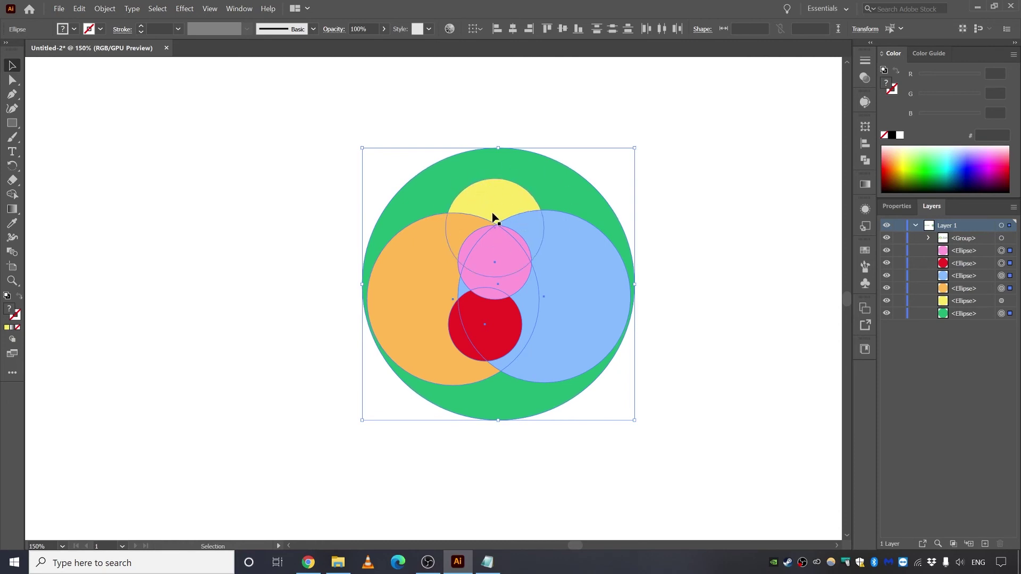
{"action": "key", "text": "Delete"}
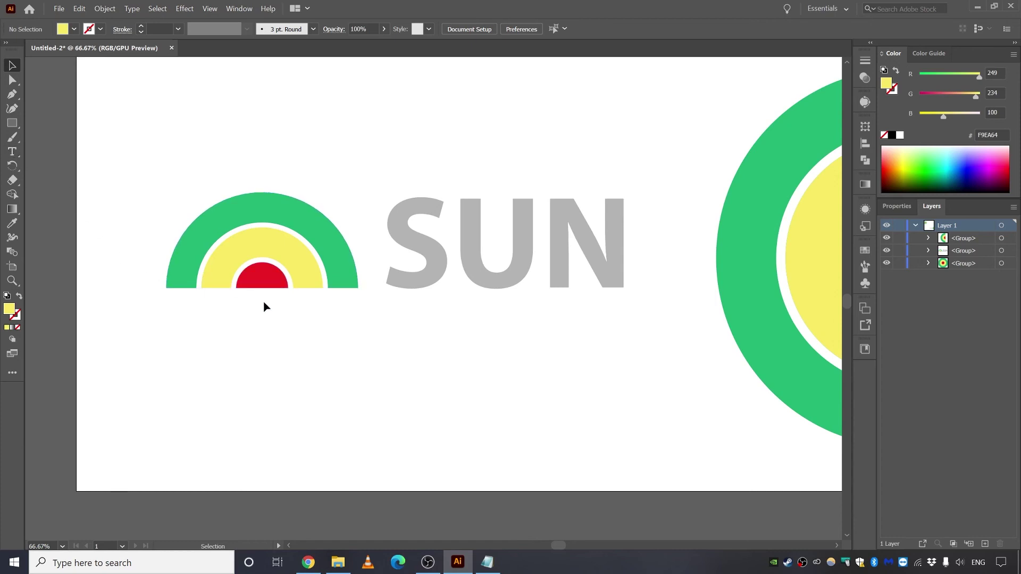
Create a text object below SUN set in Font Awesome 5 Brands.
{"action": "left_click", "coordinate": [13, 152]}
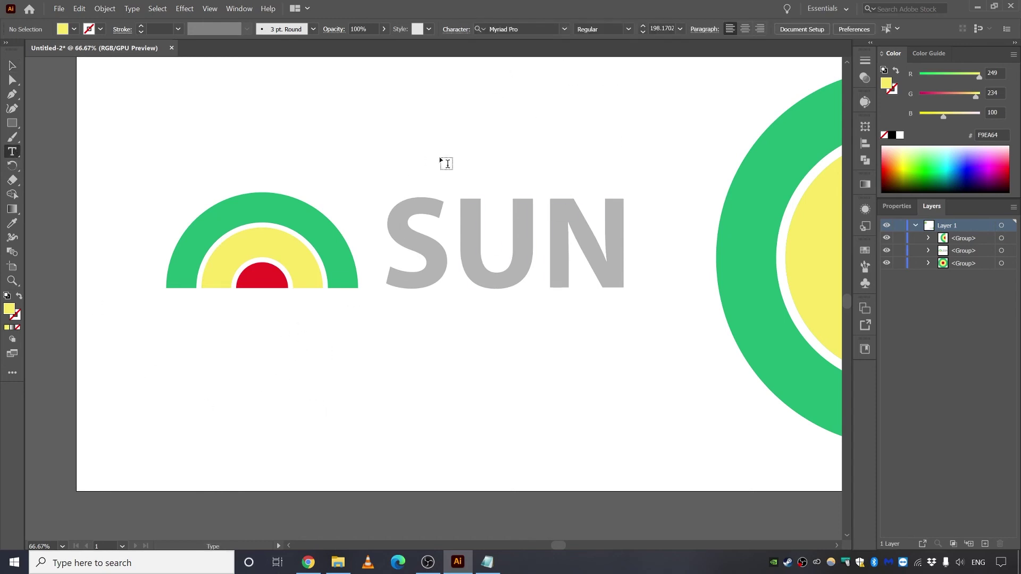
{"action": "left_click", "coordinate": [245, 357]}
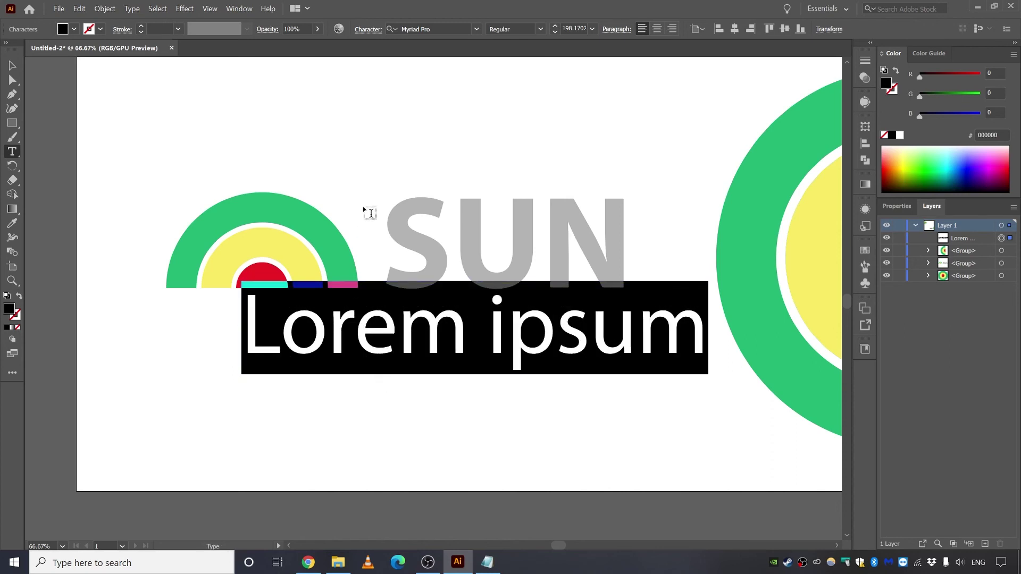
{"action": "left_click", "coordinate": [476, 29]}
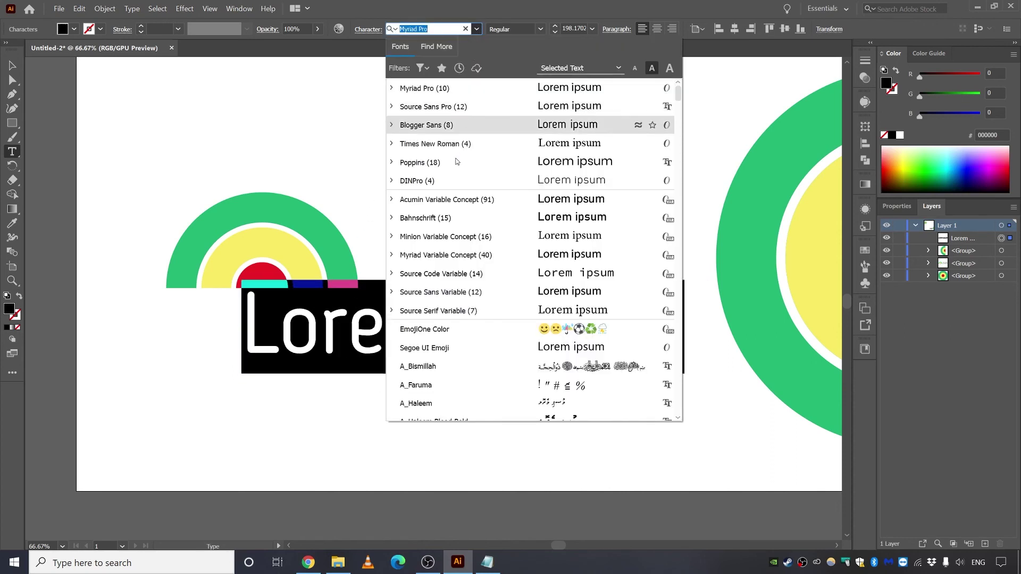
{"action": "type", "text": "f"}
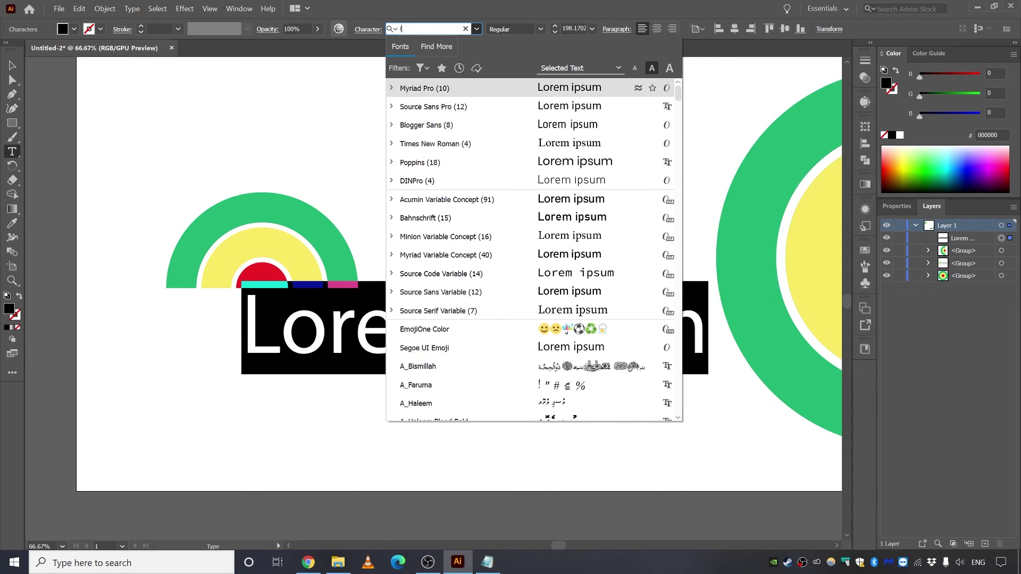
{"action": "type", "text": "ont"}
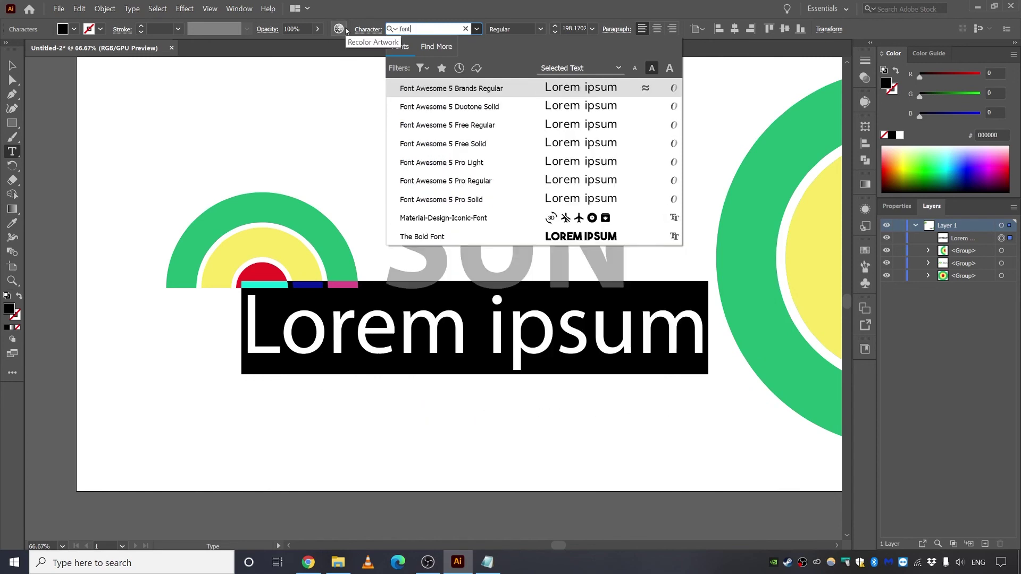
{"action": "left_click", "coordinate": [472, 96]}
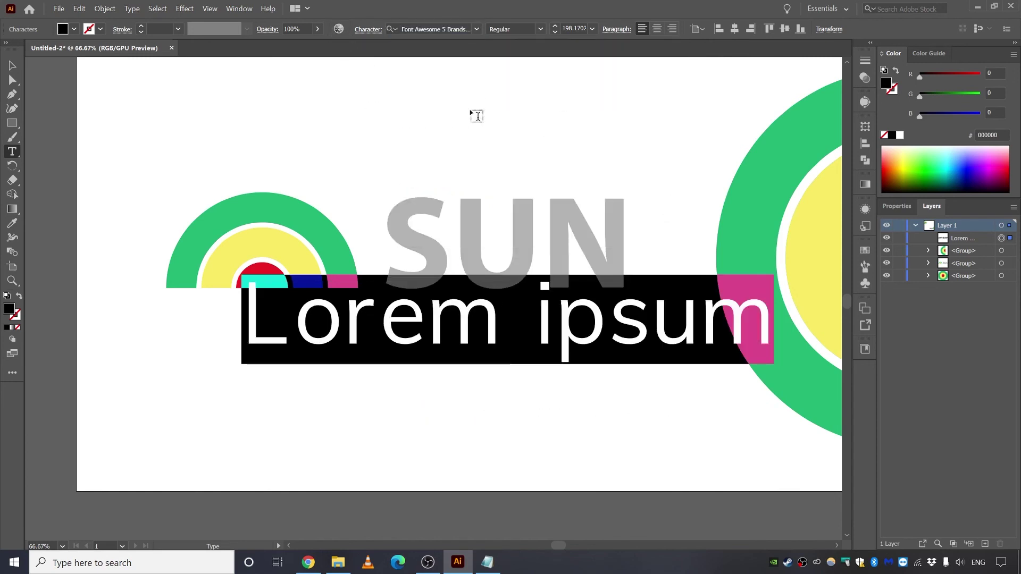
{"action": "key", "text": "Escape"}
Replace the text with 'youtube twitter facebook instagram' icons positioned below the half-sun.
{"action": "triple_click", "coordinate": [456, 354]}
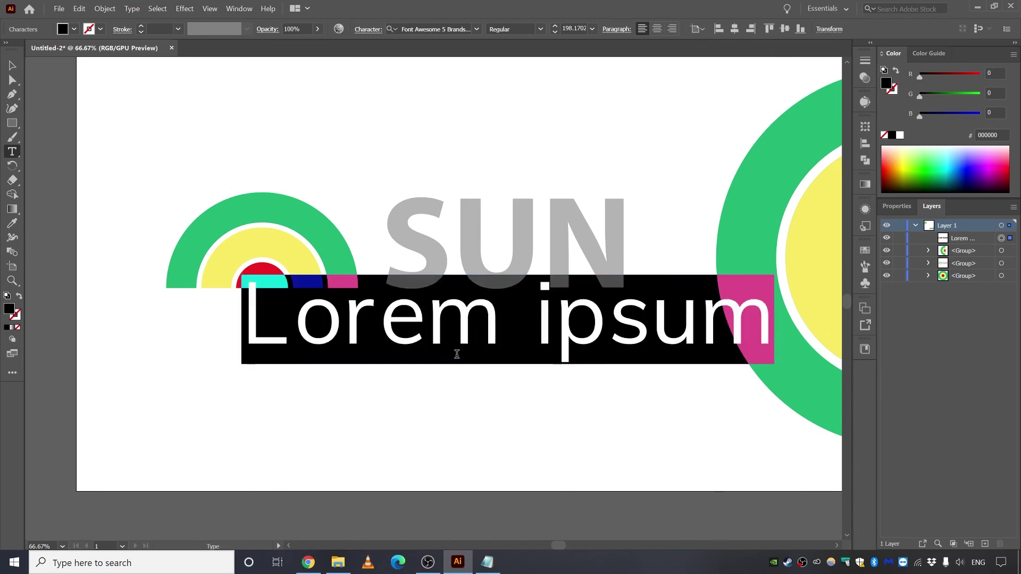
{"action": "type", "text": "youtube"}
{"action": "key", "text": "Escape"}
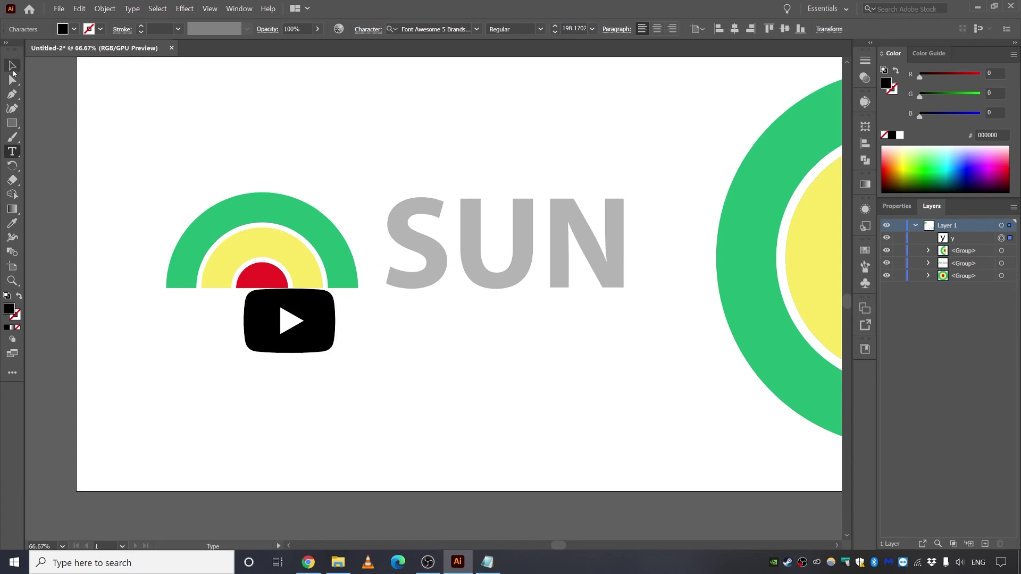
{"action": "left_click_drag", "start_coordinate": [309, 354], "coordinate": [234, 414]}
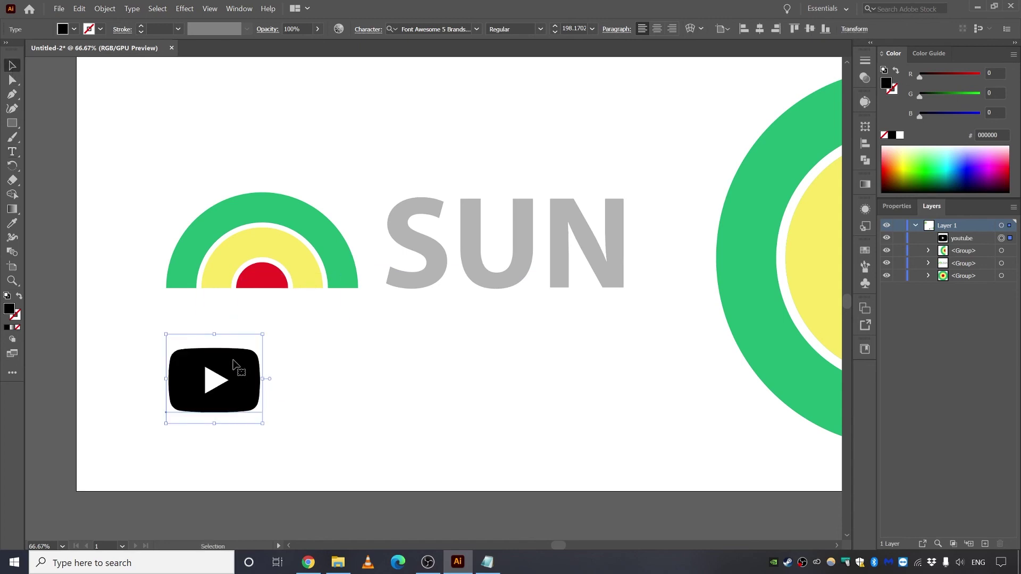
{"action": "key", "text": "t"}
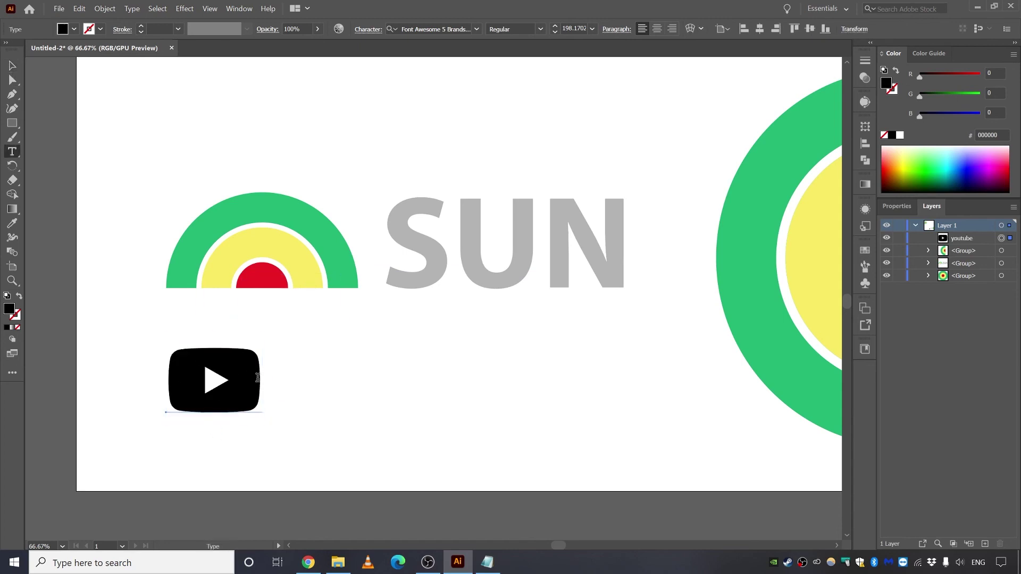
{"action": "left_click", "coordinate": [261, 386]}
{"action": "type", "text": "twi"}
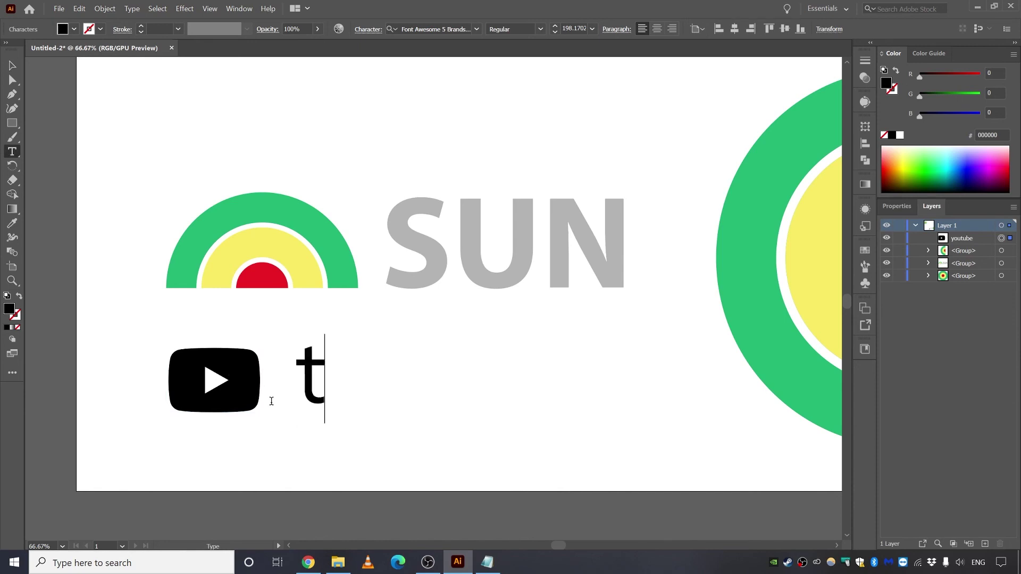
{"action": "type", "text": "tter"}
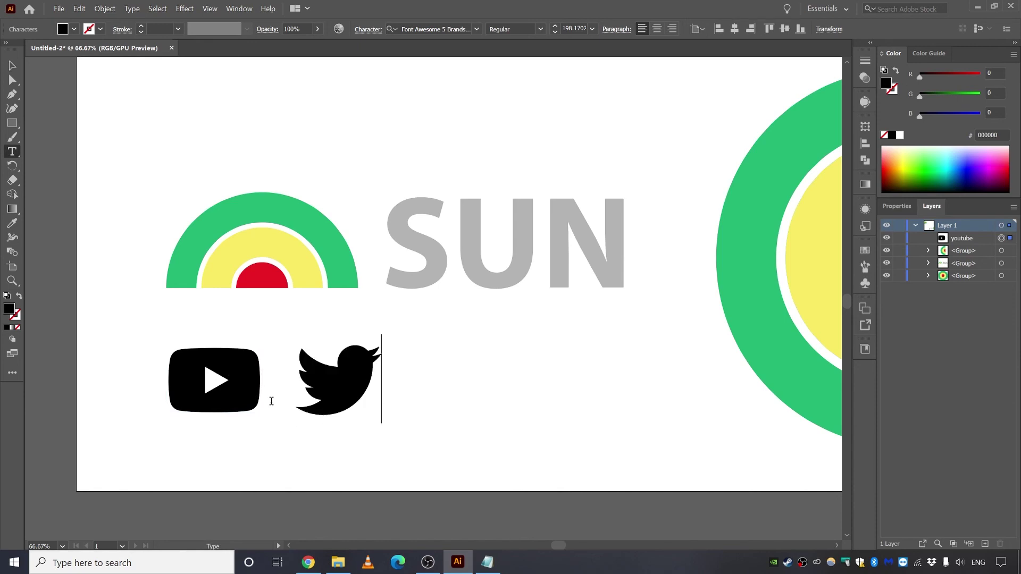
{"action": "type", "text": " face"}
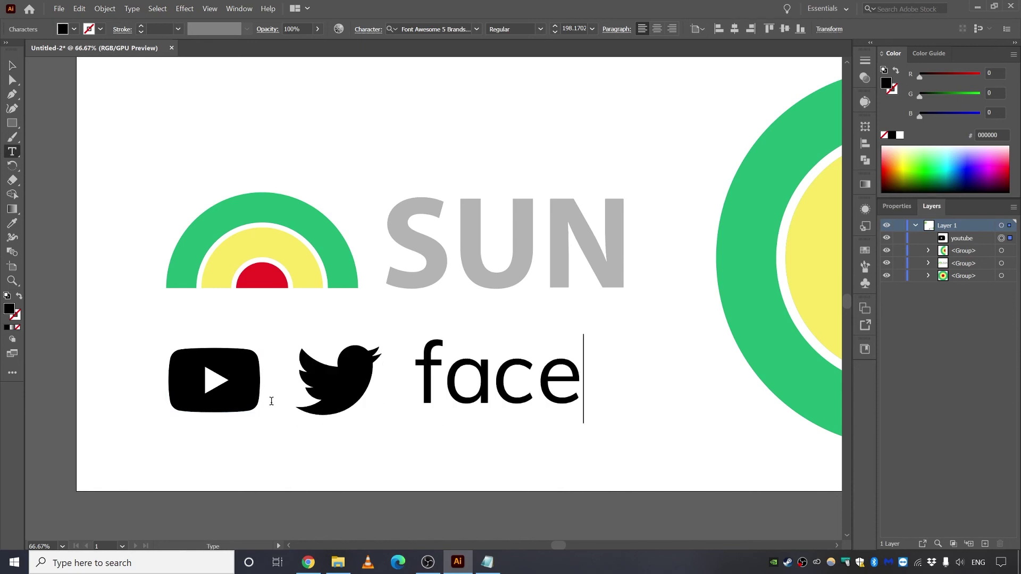
{"action": "type", "text": "book instagram"}
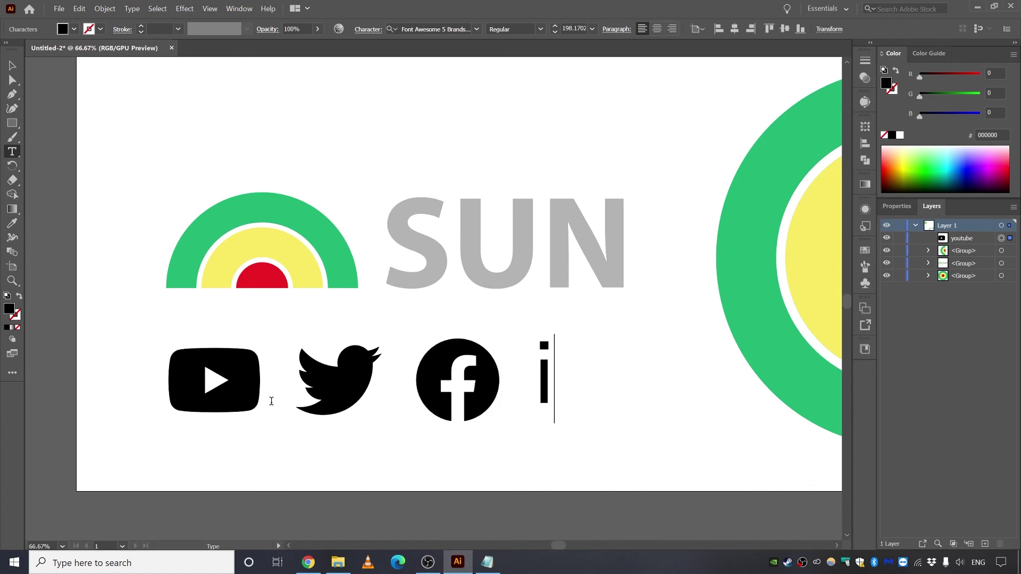
{"action": "left_click", "coordinate": [15, 68]}
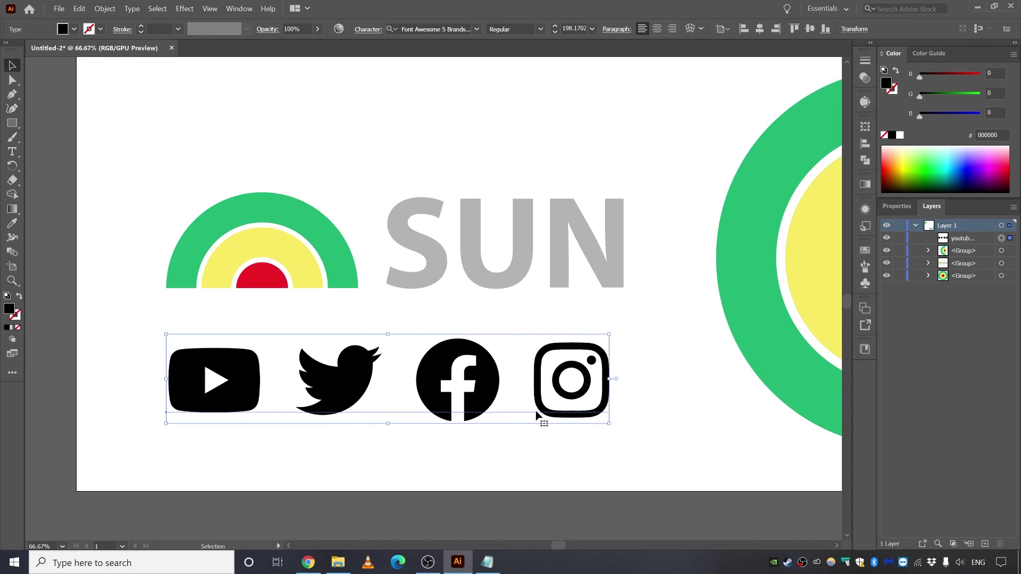
Shrink the icon row and make a Source Sans Pro copy reading '/ sun.com'.
{"action": "left_click_drag", "start_coordinate": [609, 423], "coordinate": [412, 353]}
{"action": "left_click", "coordinate": [234, 360]}
{"action": "left_click", "coordinate": [476, 29]}
{"action": "left_click", "coordinate": [425, 125]}
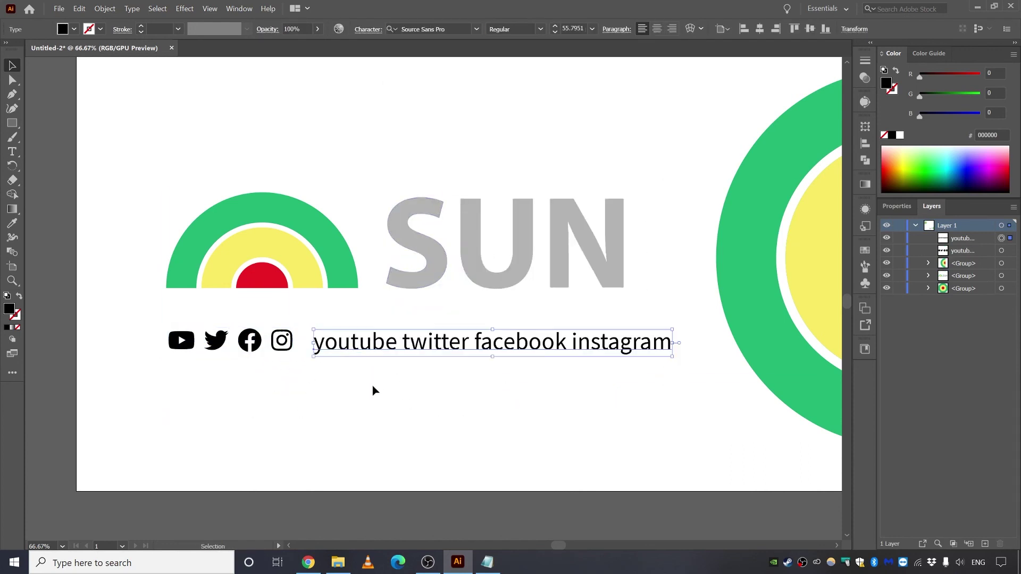
{"action": "key", "text": "t"}
{"action": "key", "text": "ctrl+a"}
{"action": "type", "text": "/"}
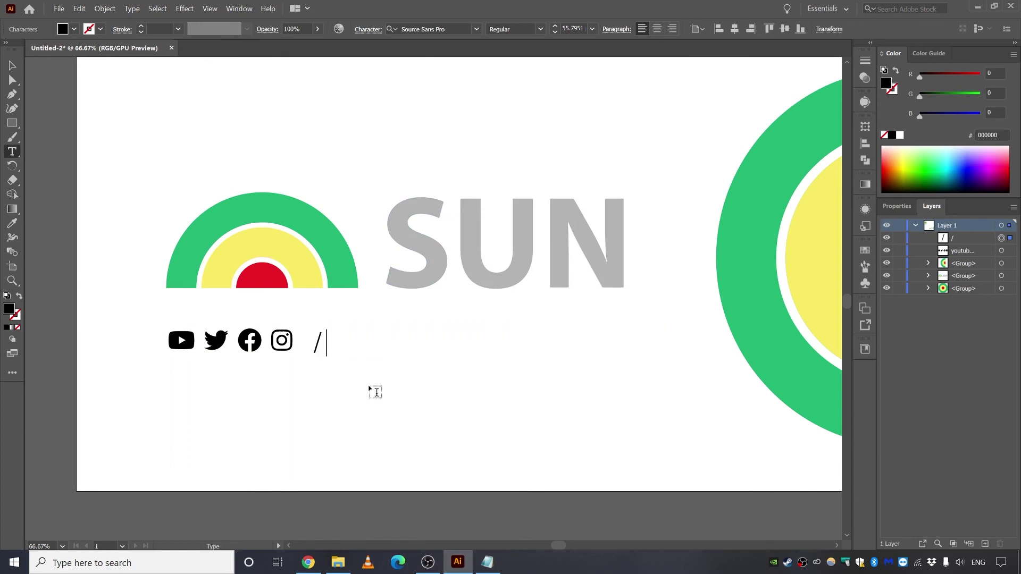
{"action": "type", "text": " sun.com"}
{"action": "key", "text": "Escape"}
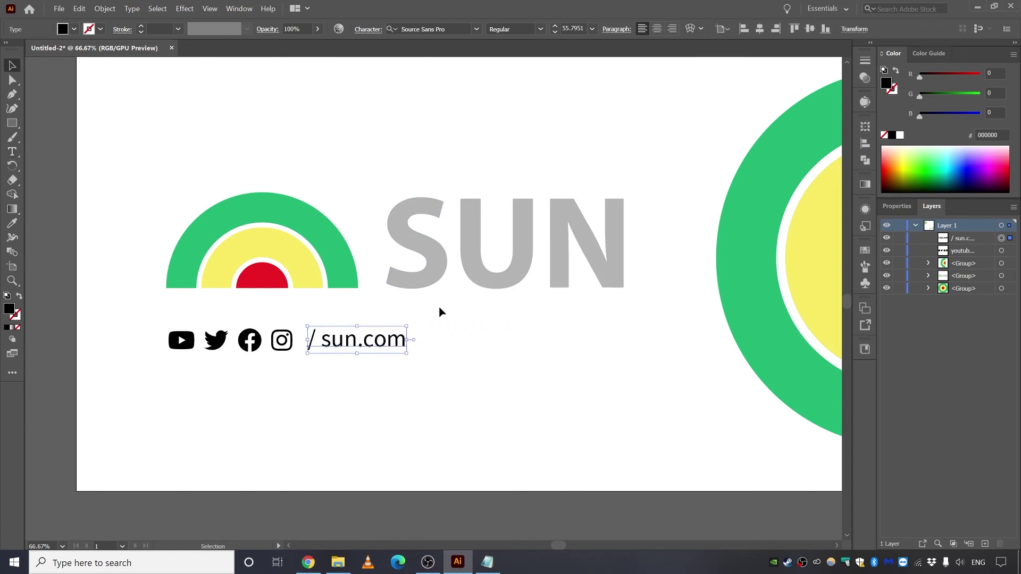
Move icons and '/ sun.com' up under SUN; colour the icons green and the text grey.
{"action": "left_click_drag", "start_coordinate": [439, 311], "coordinate": [149, 380]}
{"action": "left_click_drag", "start_coordinate": [181, 346], "coordinate": [181, 326]}
{"action": "left_click", "coordinate": [221, 360]}
{"action": "left_click", "coordinate": [218, 324]}
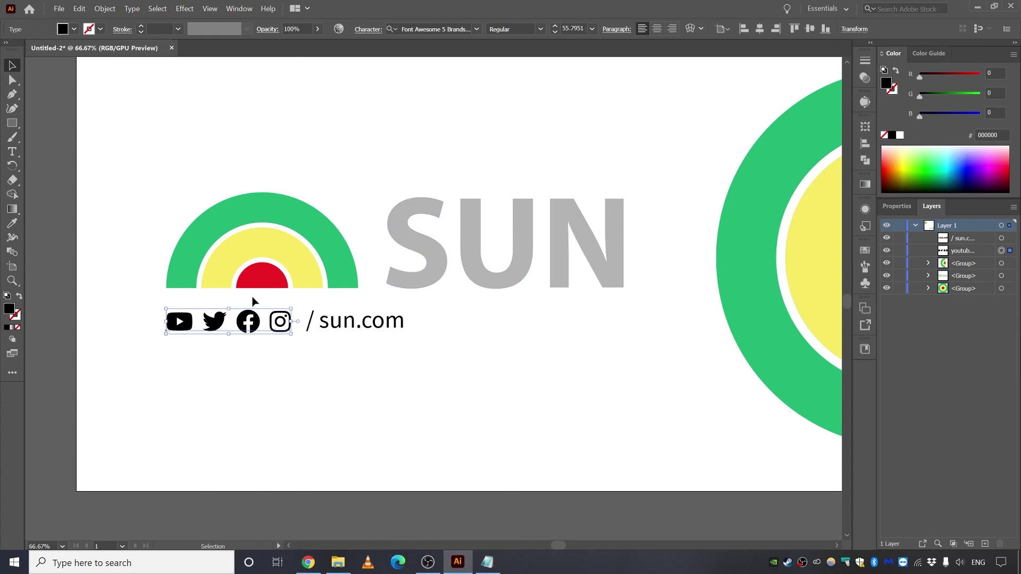
{"action": "key", "text": "i"}
{"action": "left_click", "coordinate": [734, 260]}
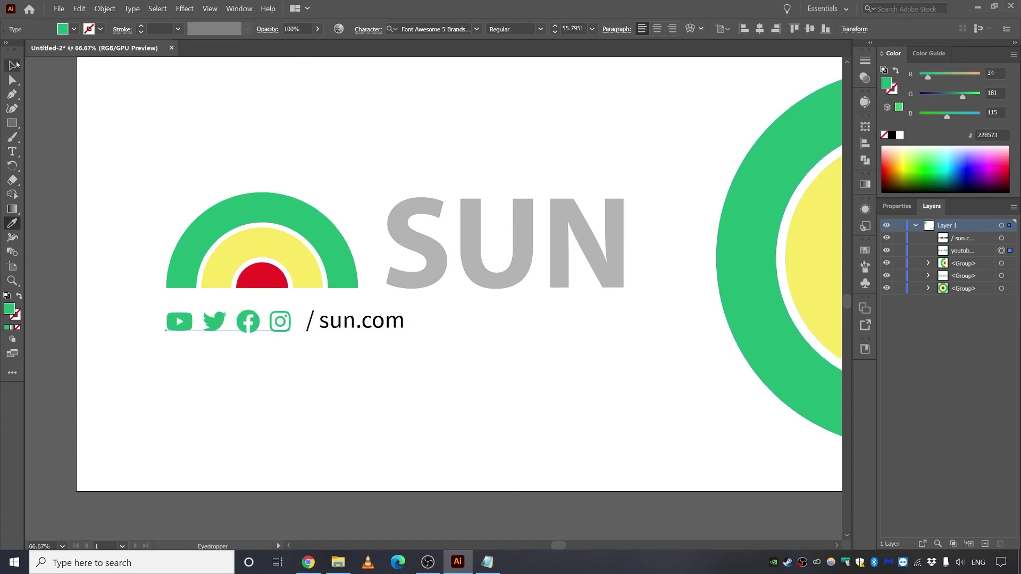
{"action": "left_click", "coordinate": [361, 320], "text": "ctrl"}
{"action": "left_click", "coordinate": [420, 266]}
{"action": "key", "text": "v"}
{"action": "left_click", "coordinate": [314, 342]}
{"action": "key", "text": "ctrl+minus"}
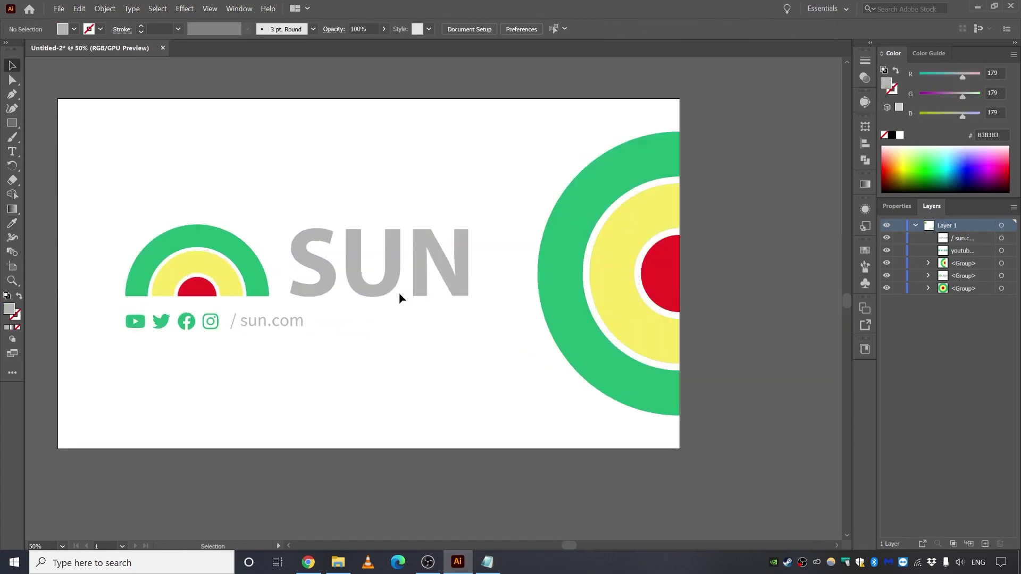